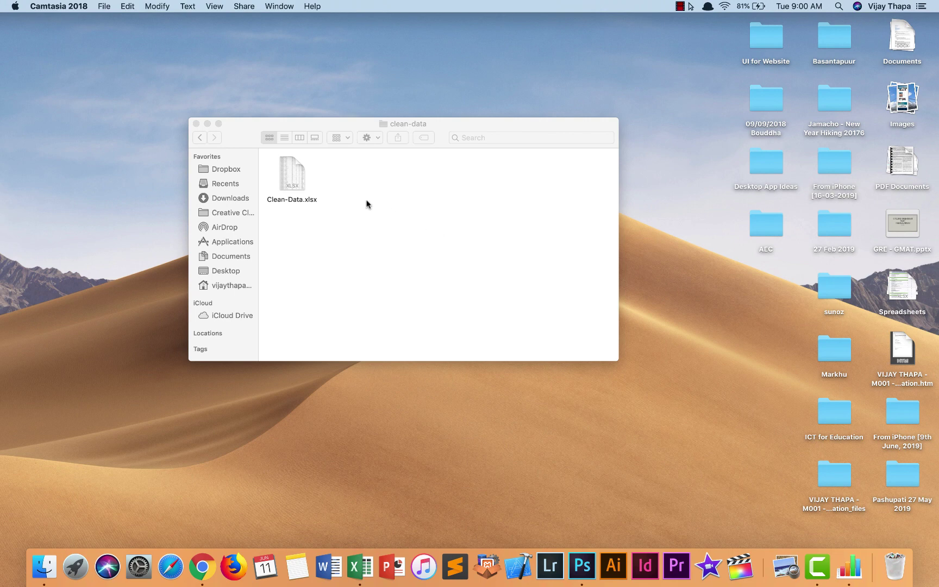
- Open Clean-Data.xlsx from the clean-data folder in Microsoft Excel and look over its order records
click(291, 174)
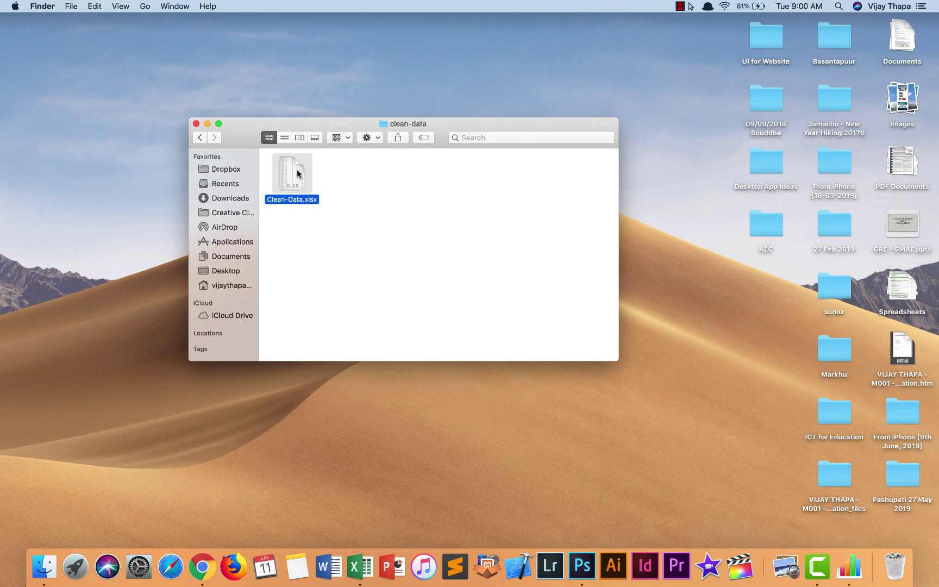
right_click(294, 176)
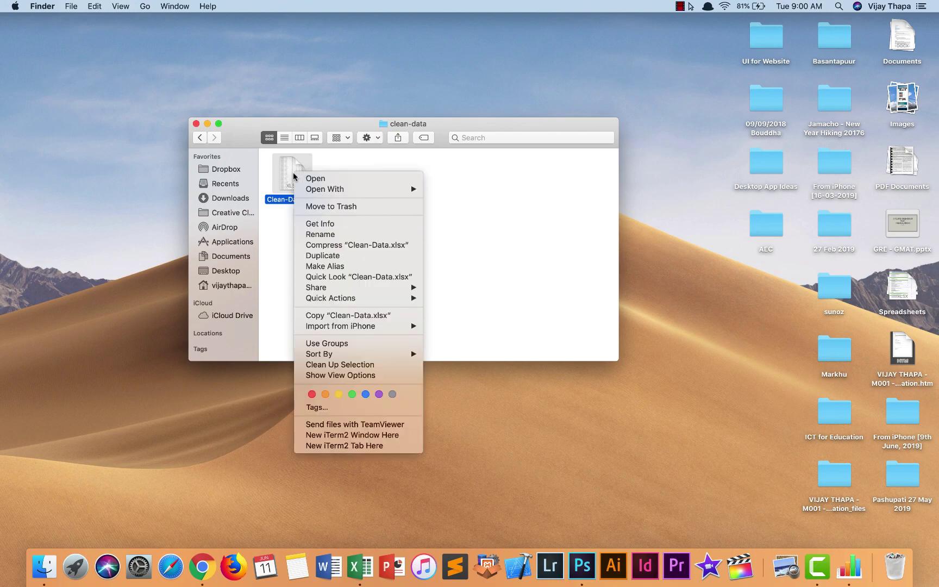
mouse_move(359, 190)
click(475, 191)
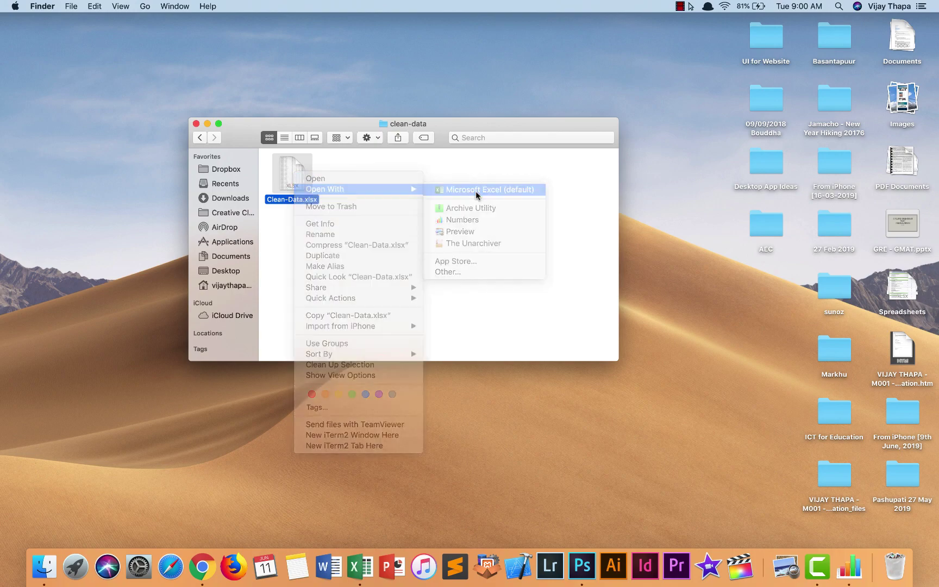
scroll(759, 169, down, 10)
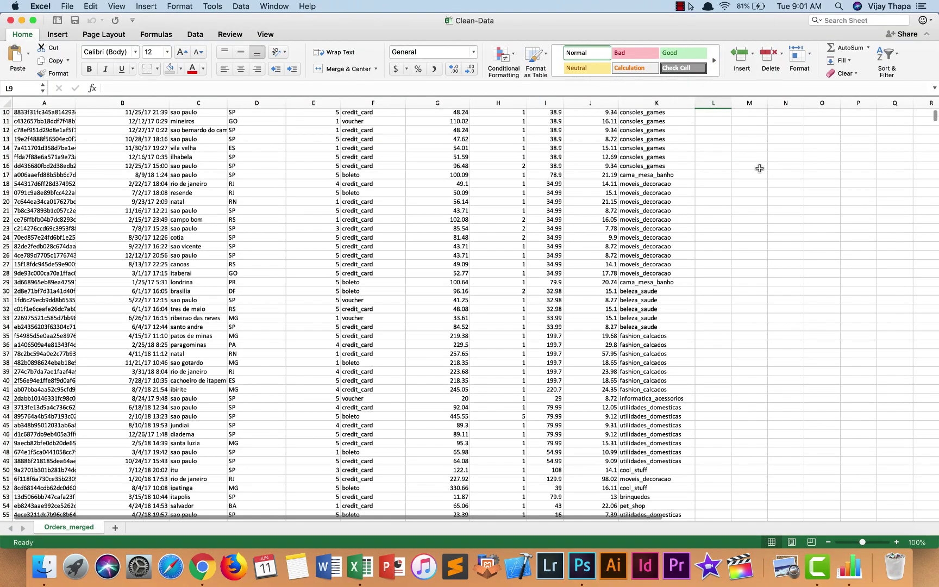
scroll(755, 165, up, 10)
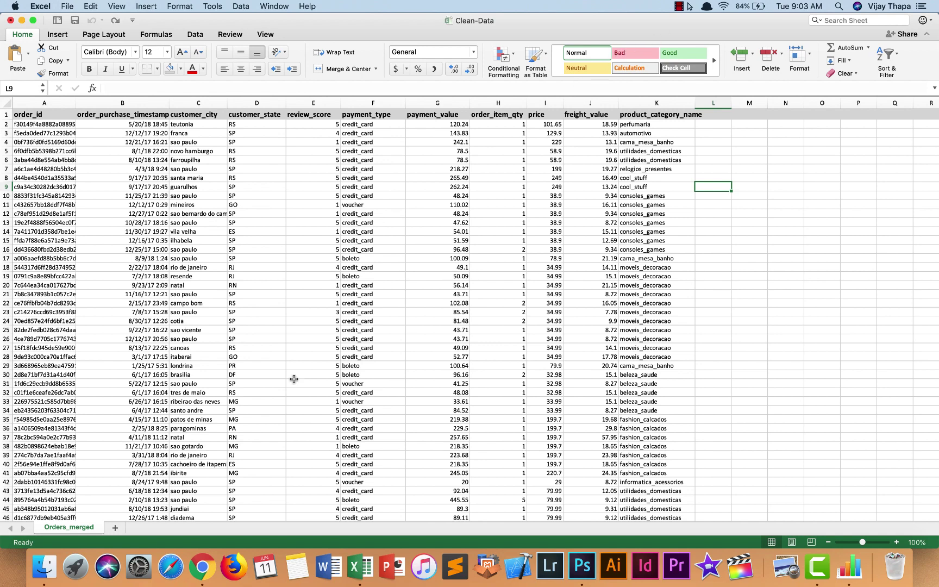
- Create a PivotTable from Orders_merged!$A$1:$K$96479 on a new worksheet
click(59, 34)
click(12, 68)
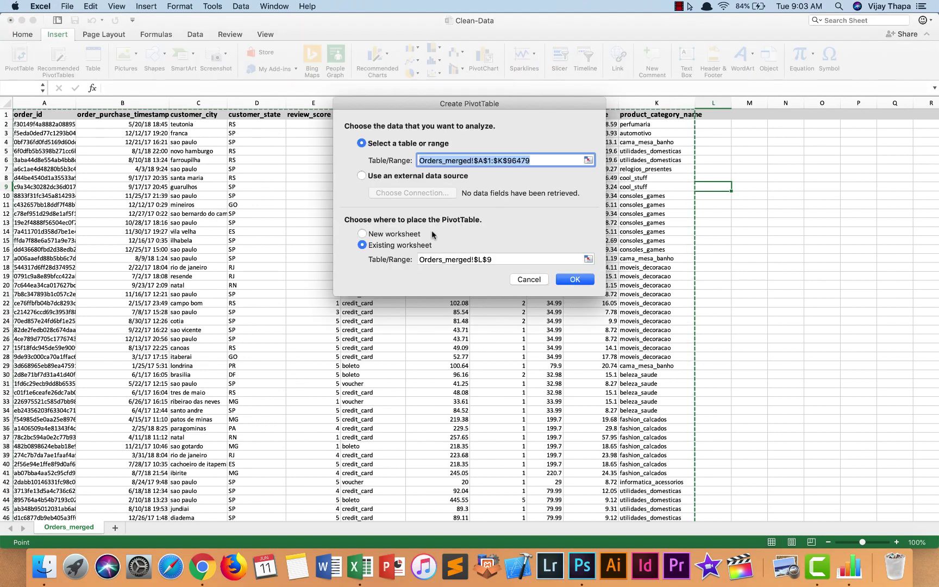
click(362, 234)
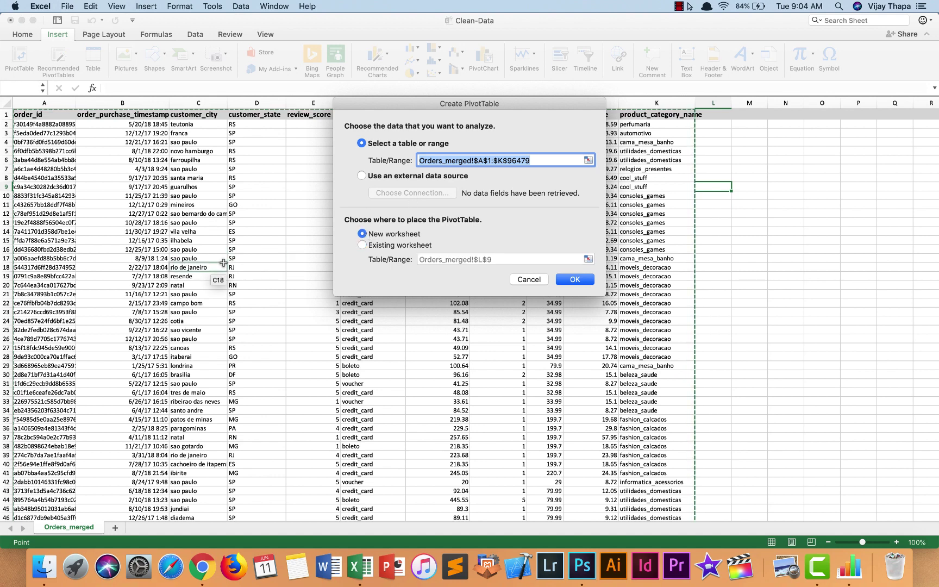
click(574, 279)
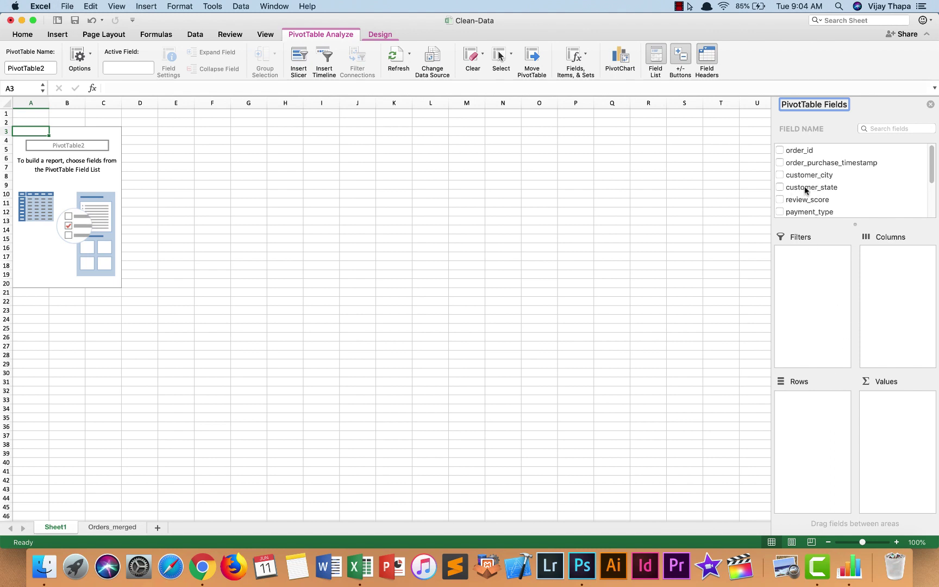
- Set customer_state as the PivotTable's rows and freight_value as its values, summarized by Sum
drag(814, 189, 819, 421)
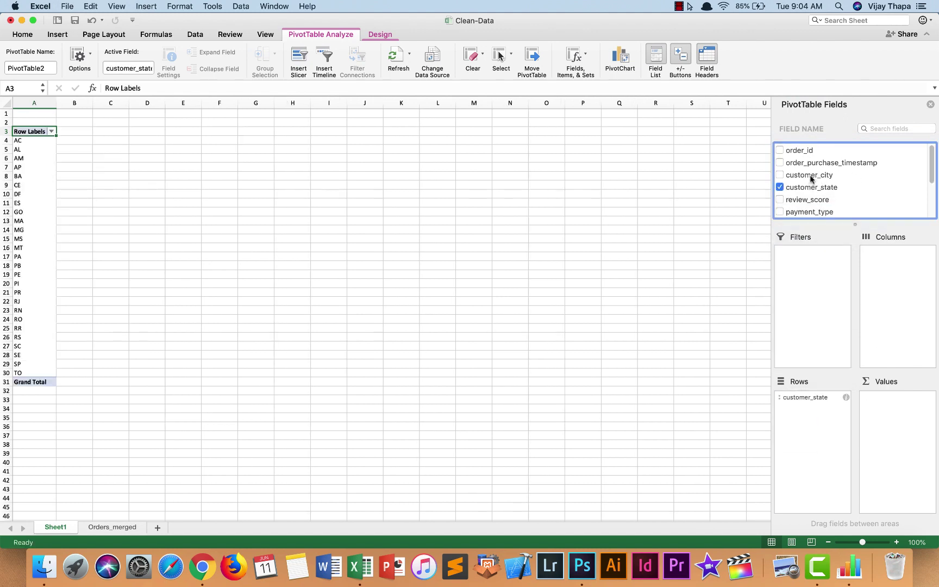
scroll(817, 190, down, 5)
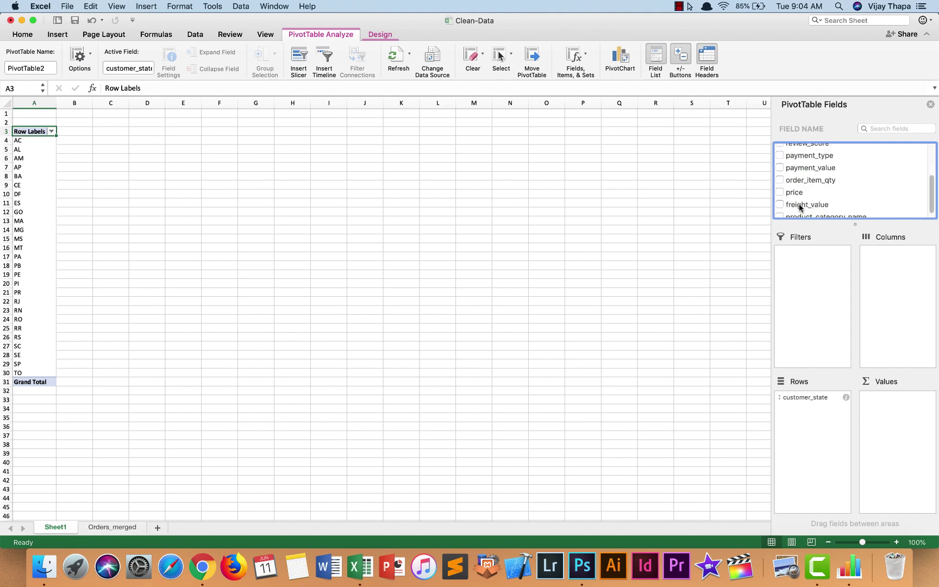
drag(806, 206, 891, 405)
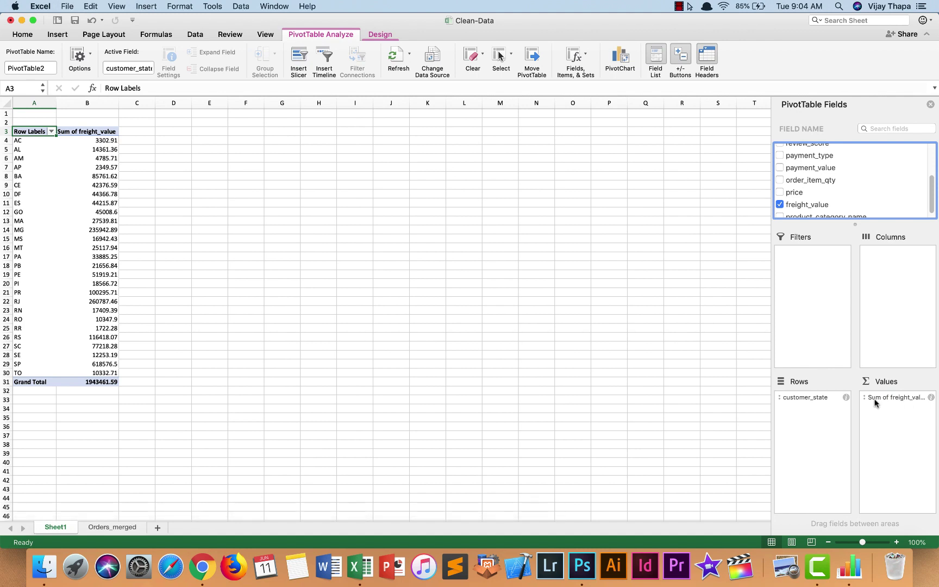
click(930, 398)
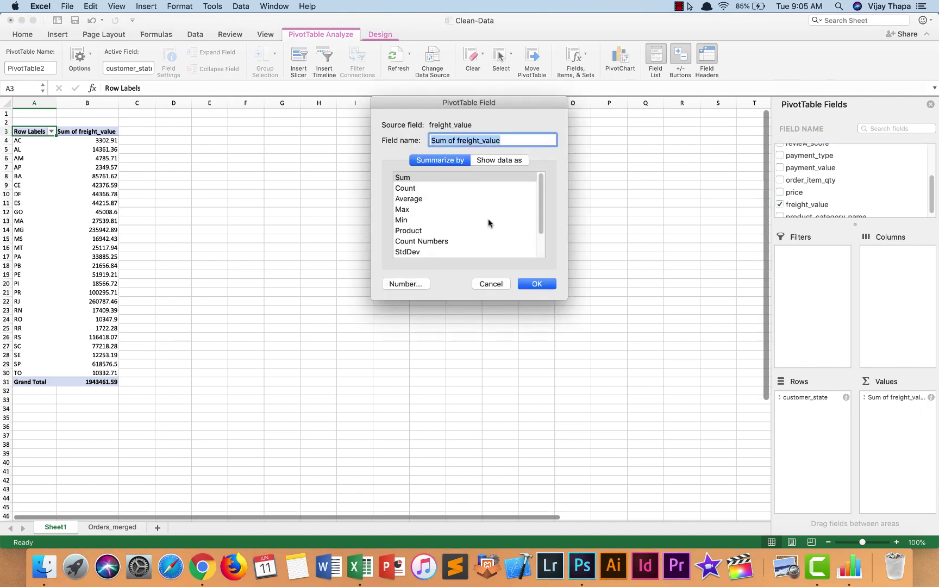
scroll(478, 220, down, 2)
scroll(473, 218, up, 2)
click(546, 288)
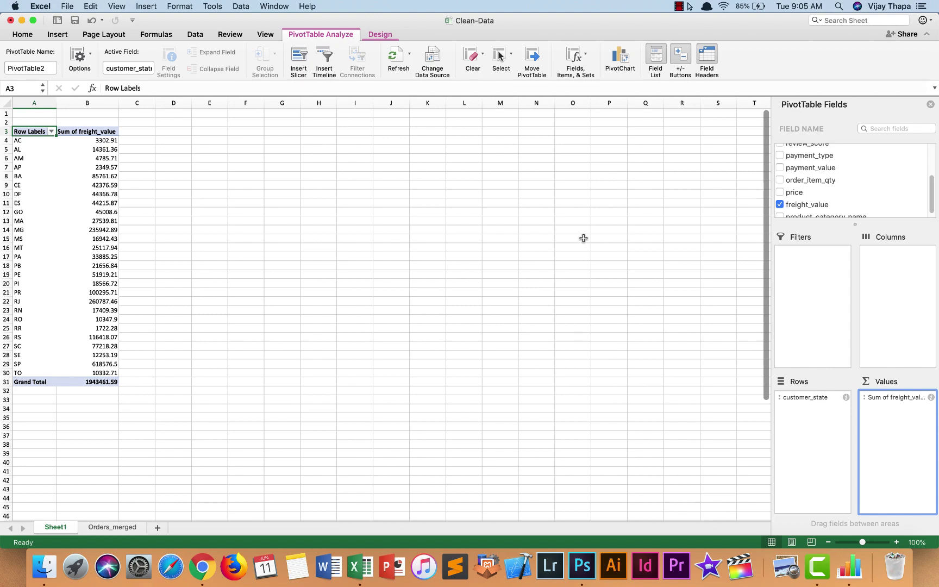
- Rename the PivotTable's row label header to "Customer State" and widen column A to fit it
double_click(26, 131)
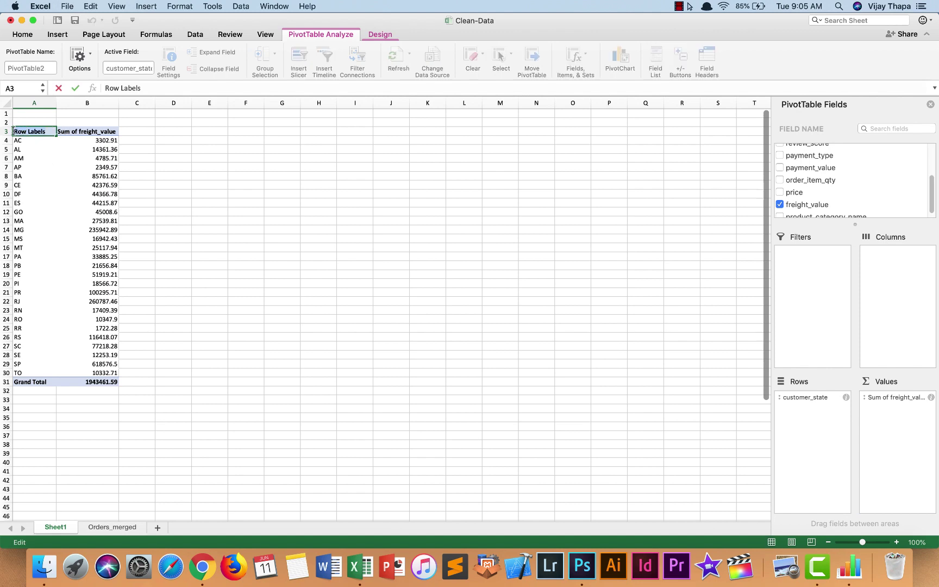
text(Customer State)
click(149, 147)
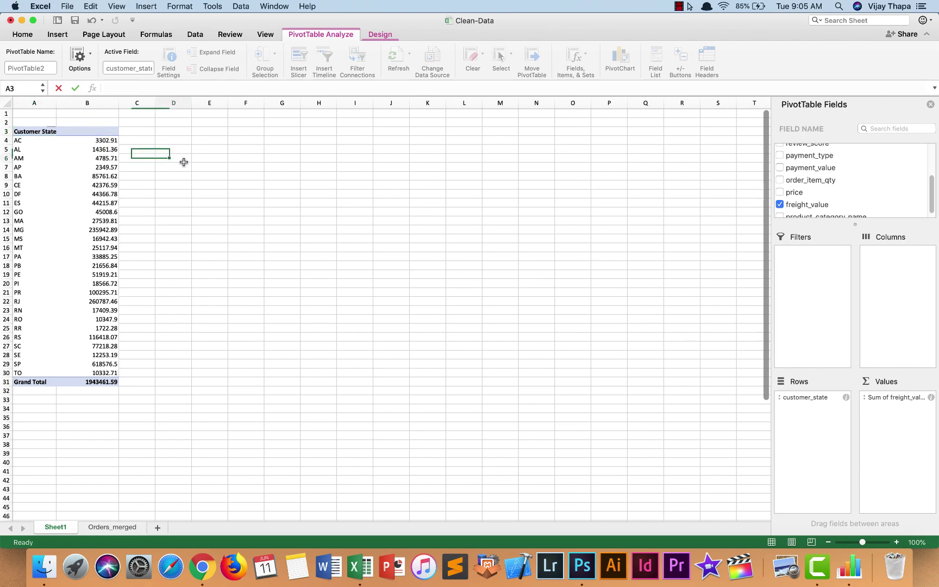
click(111, 131)
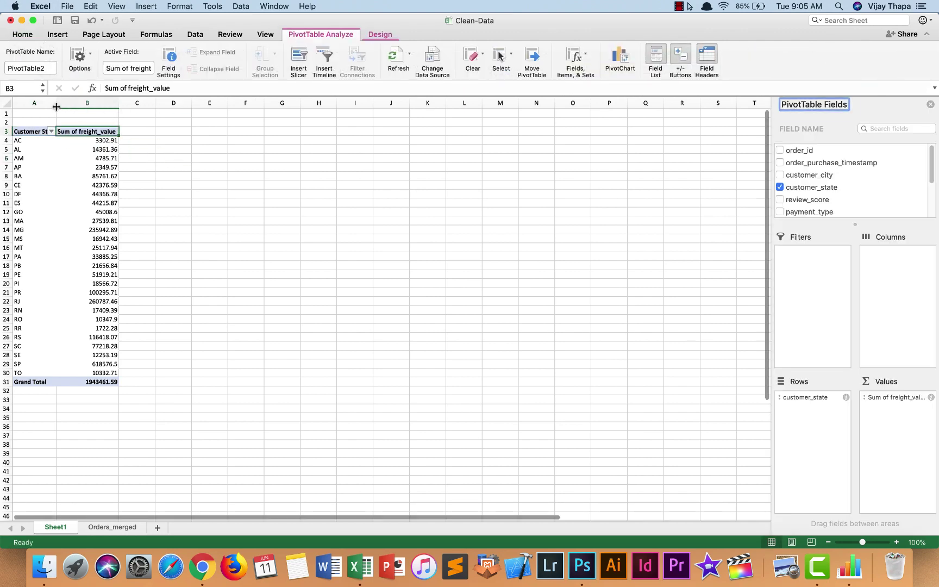
drag(56, 105, 75, 106)
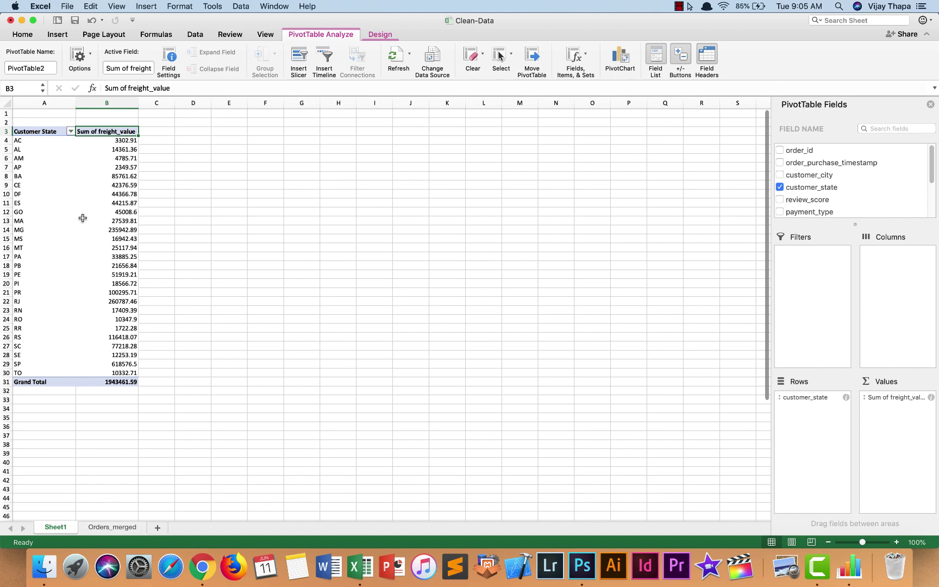
- Insert a PivotChart of the freight values, placed beside the table and enlarged to cover about D3 to Q36
click(94, 193)
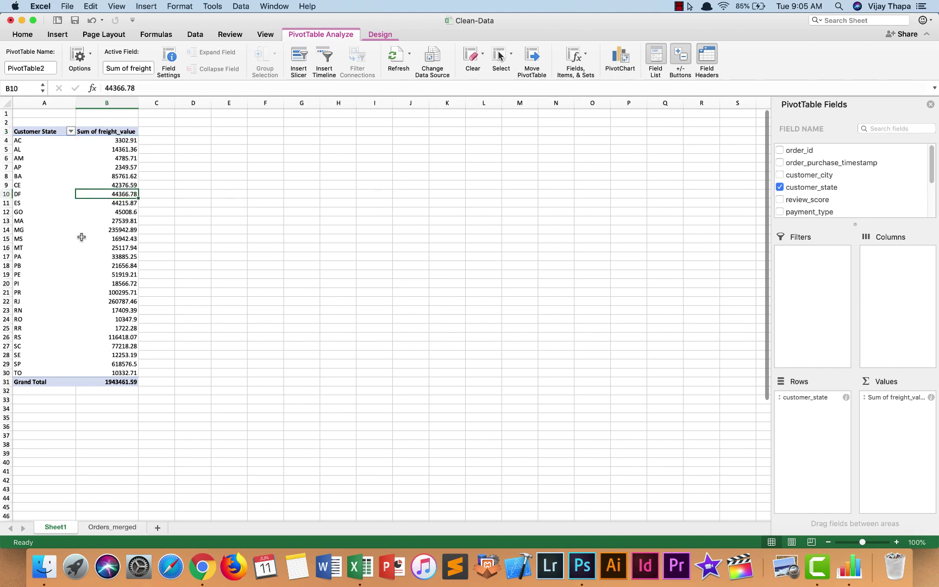
click(84, 157)
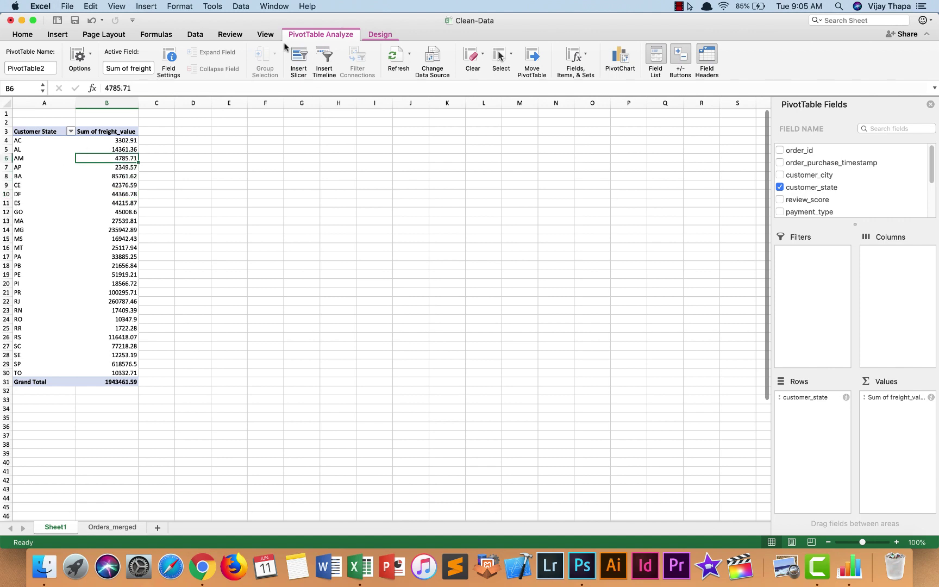
click(56, 35)
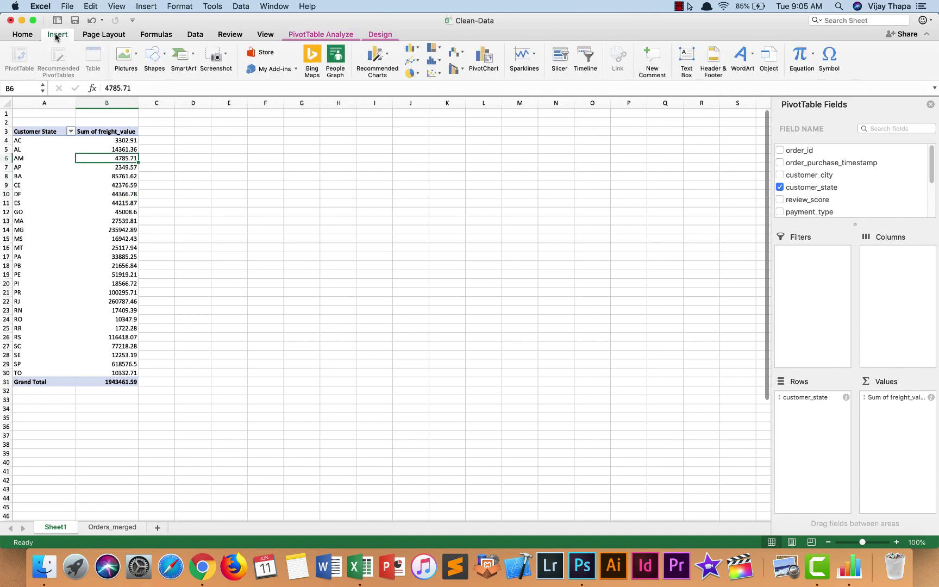
click(488, 56)
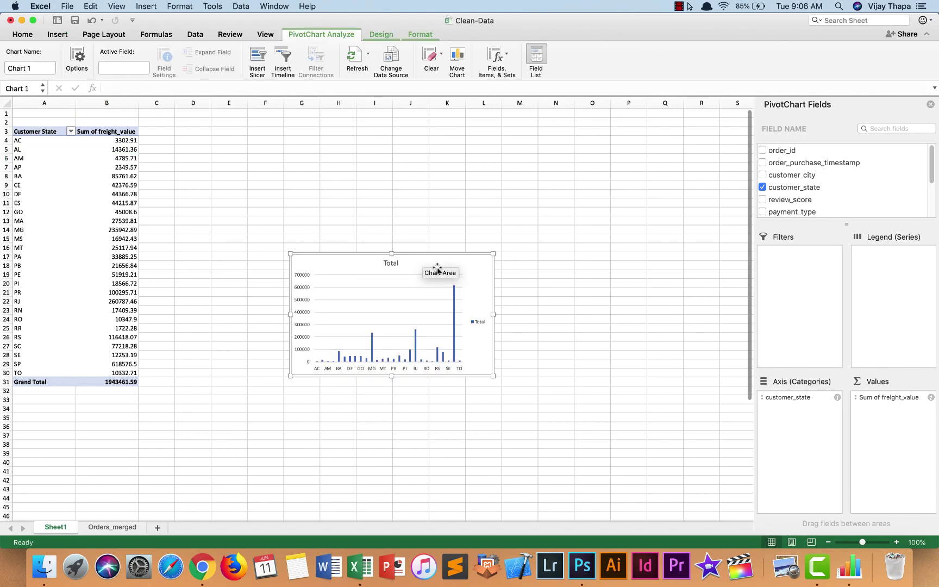
drag(437, 268, 321, 140)
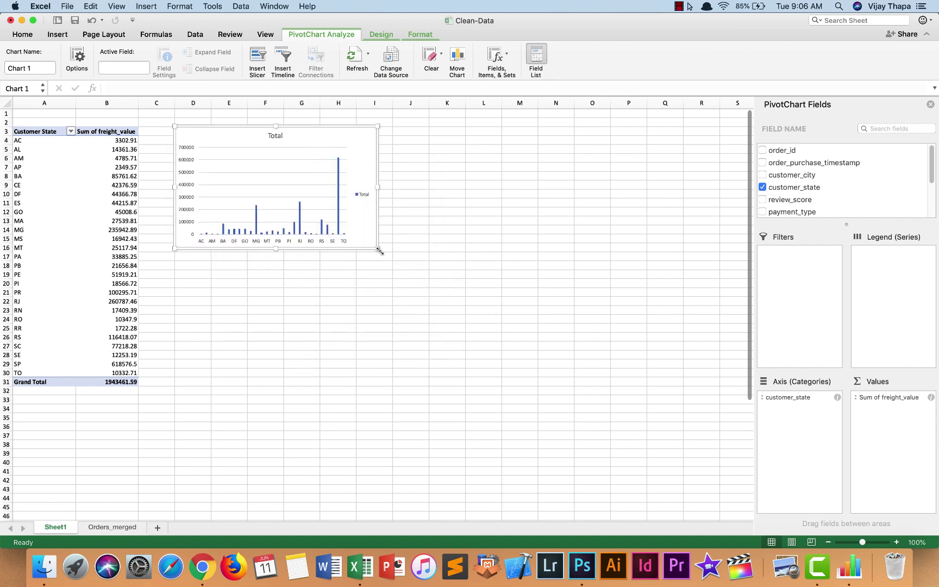
drag(381, 250, 681, 419)
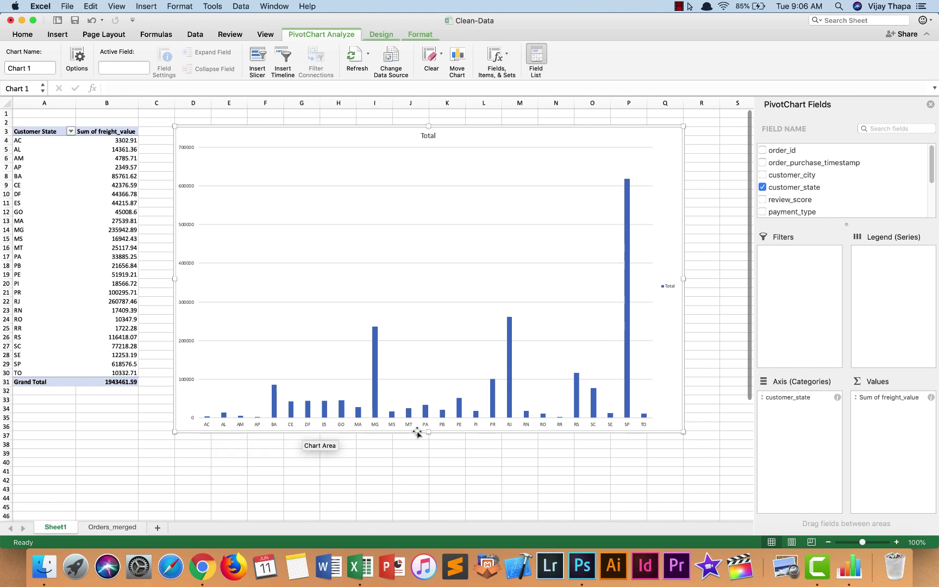
mouse_move(630, 224)
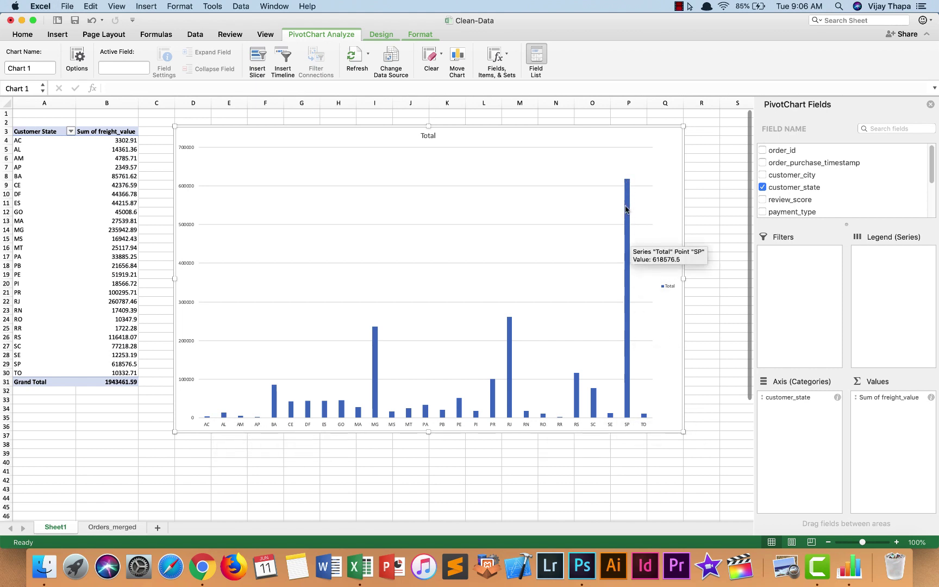
- Change the chart title to "Total Freight Calue by Customer State"
double_click(428, 135)
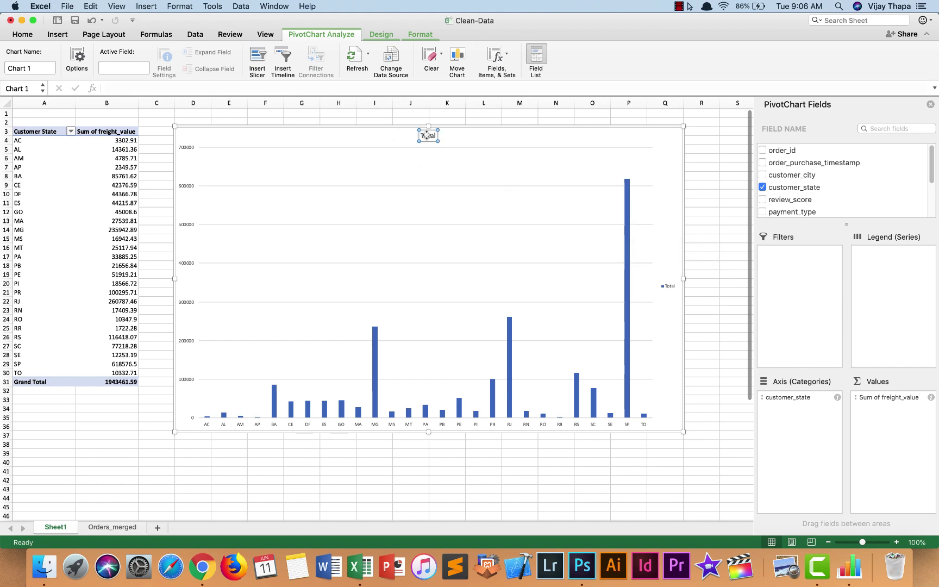
double_click(430, 136)
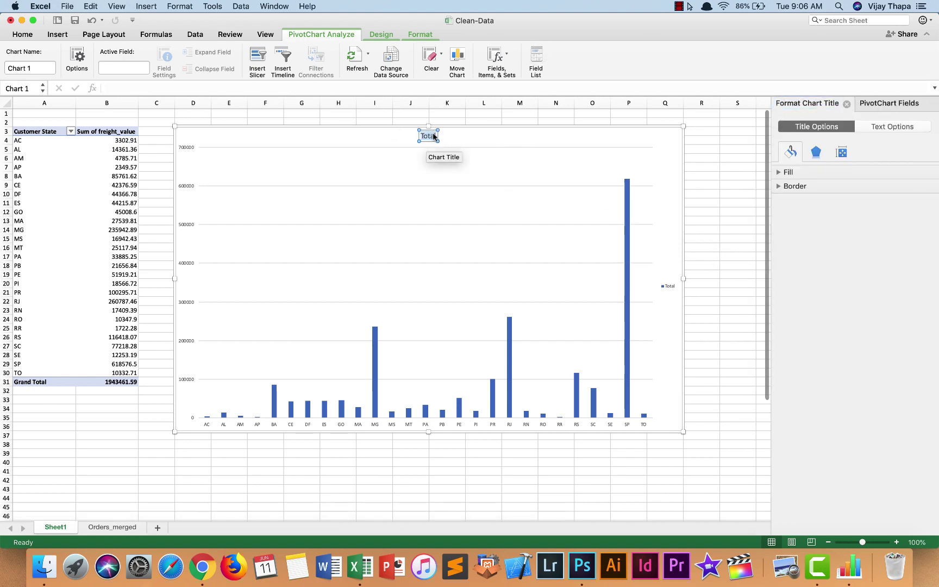
click(434, 137)
text(Freight Calue by Customer State)
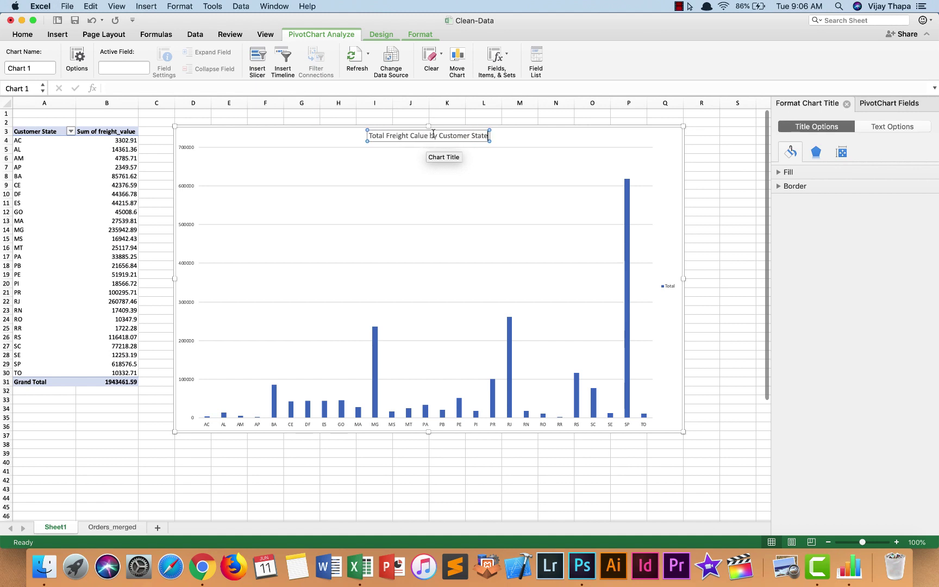
click(590, 487)
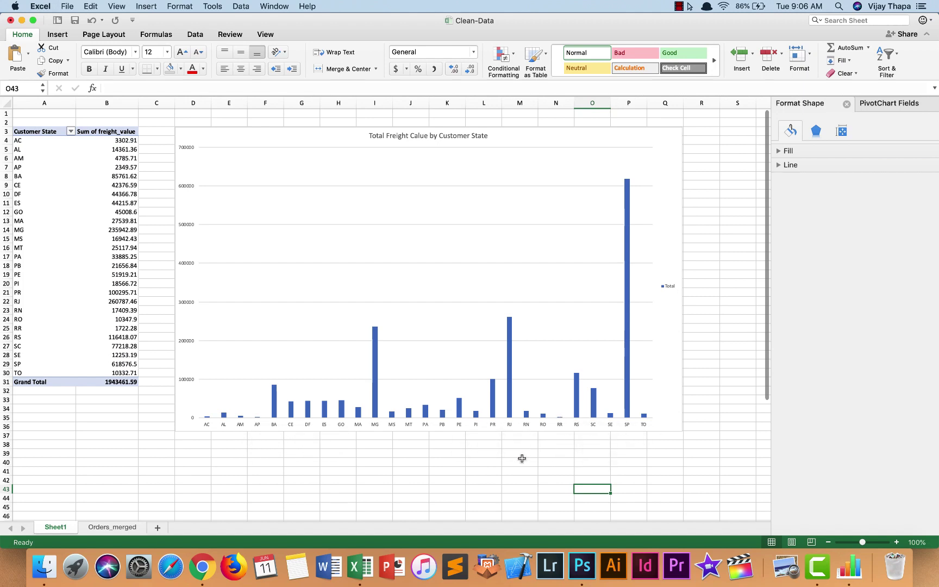
mouse_move(627, 323)
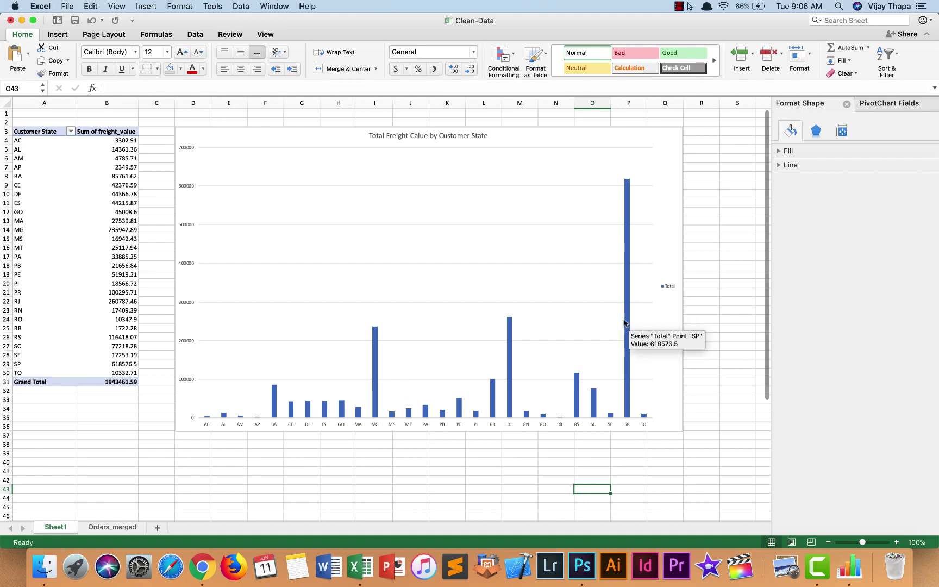
- Rename the PivotTable's worksheet Sheet1 as "Freight Value By Customer State"
double_click(54, 527)
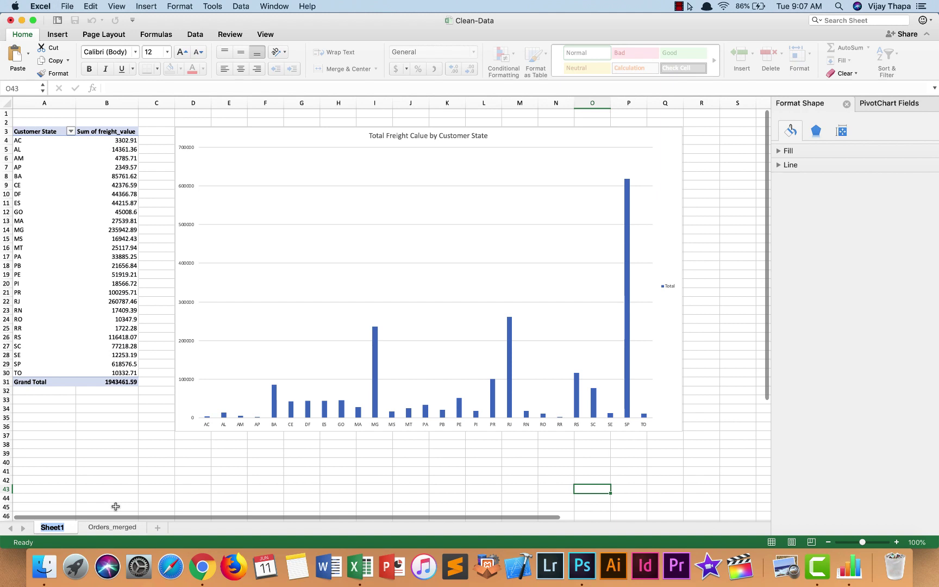
text(Freigh)
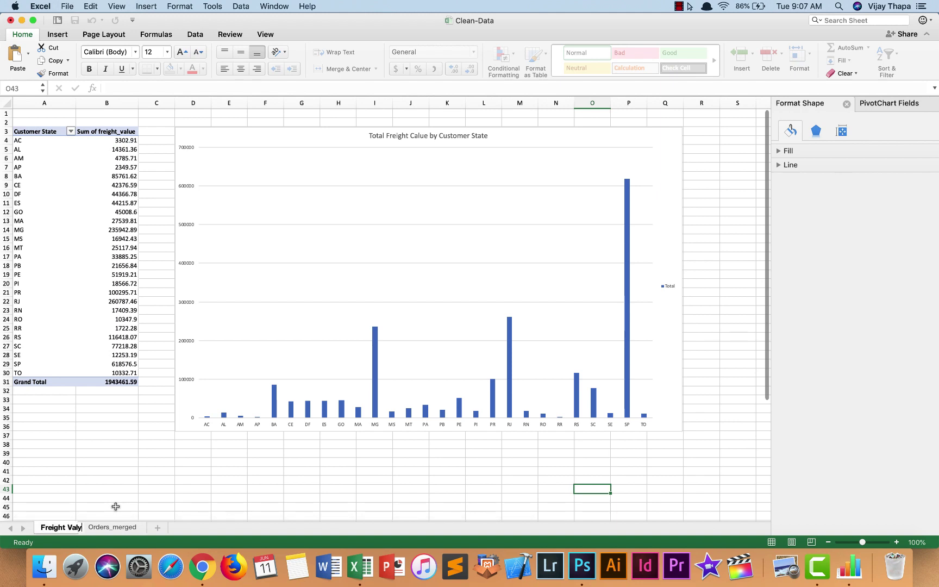
text(t Value By Customer State)
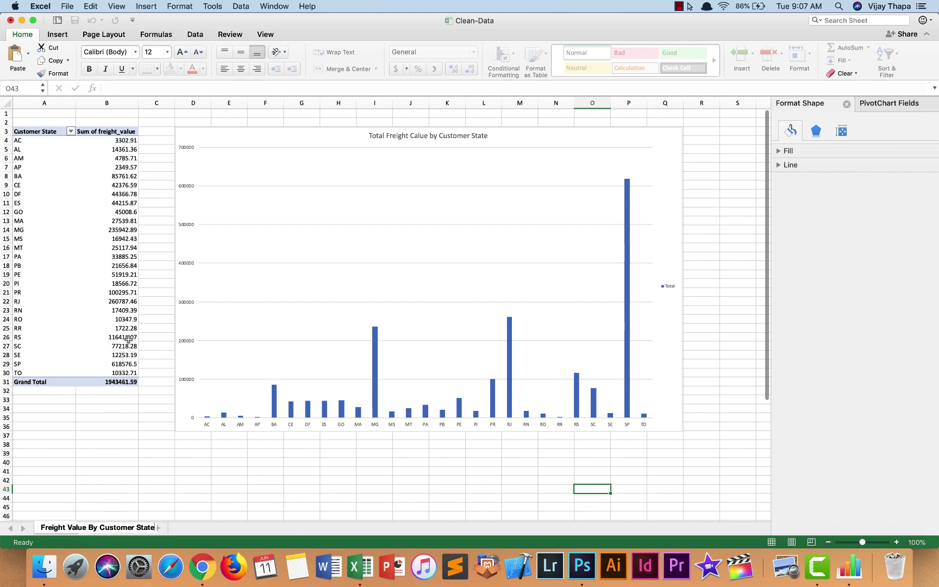
click(228, 508)
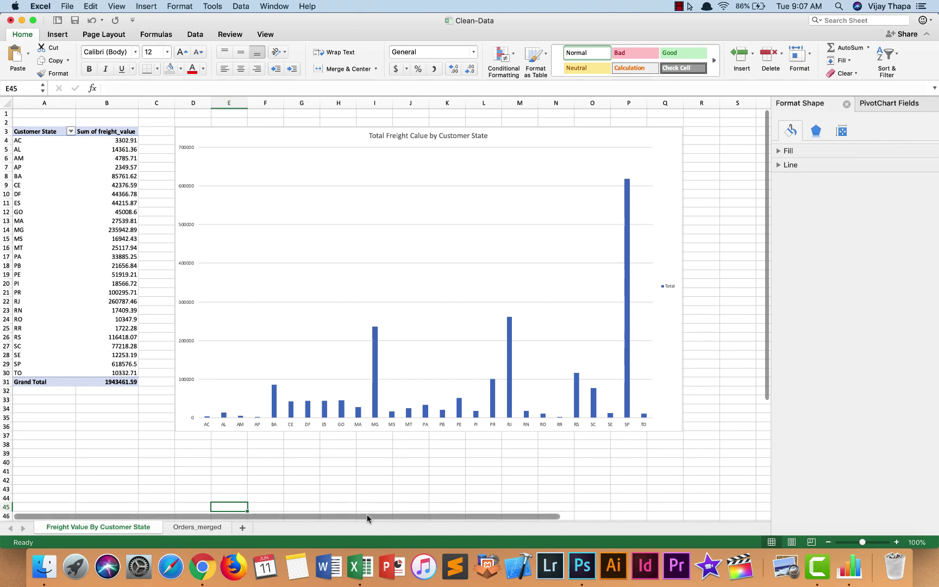
- Create a PivotTable on a new worksheet from the Orders_merged data range $A$1:$K$96479
click(194, 529)
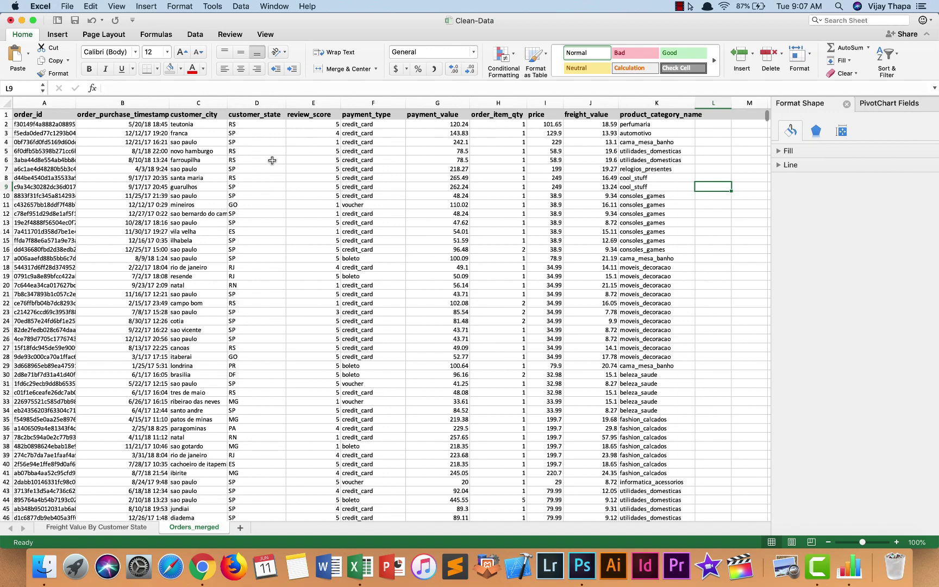
click(57, 34)
click(16, 58)
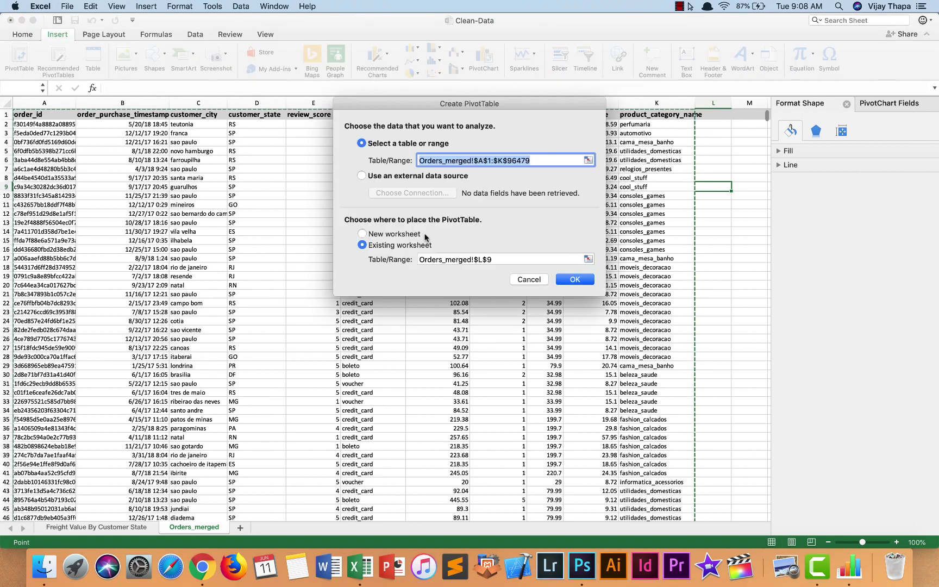
click(363, 234)
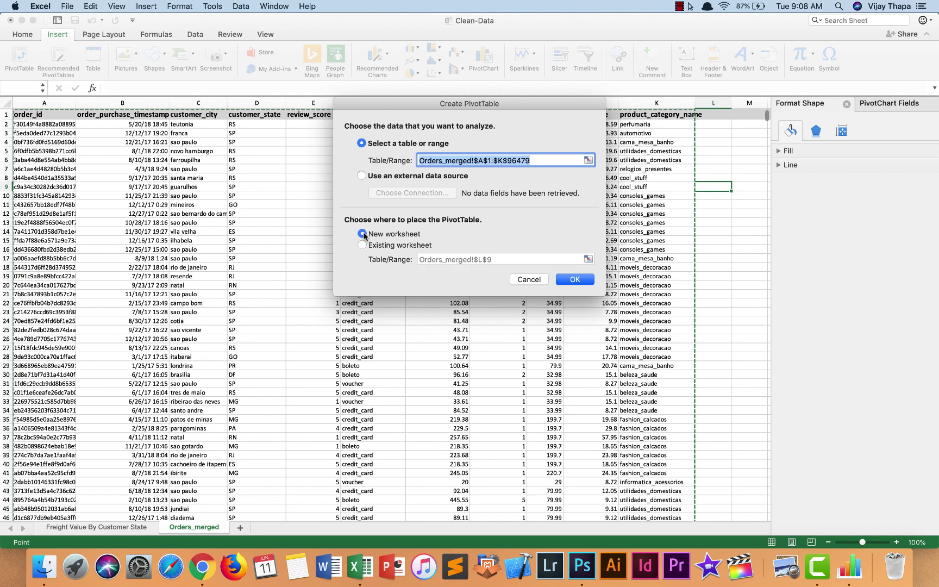
click(575, 279)
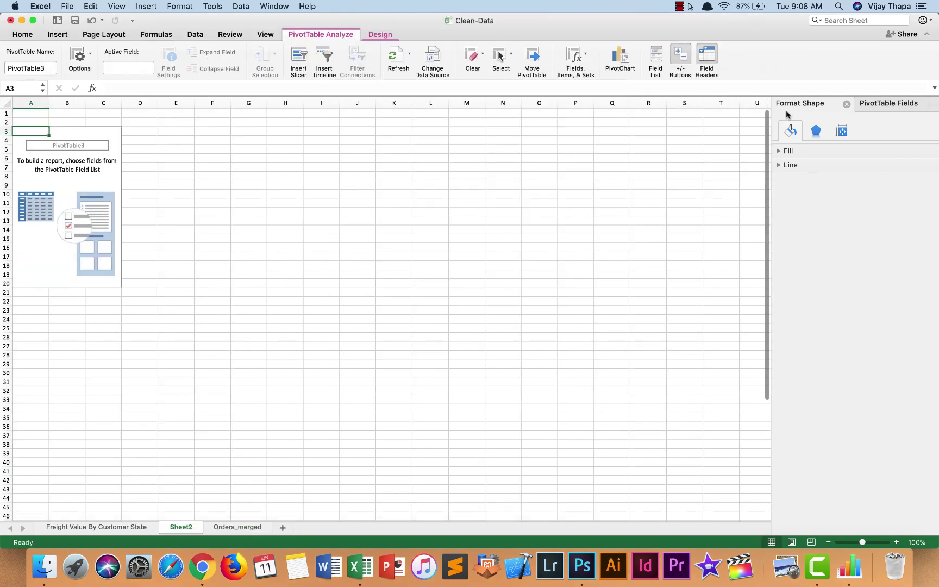
- Set review_score as the PivotTable's row field and summarize order_item_qty as a sum in its values
click(892, 103)
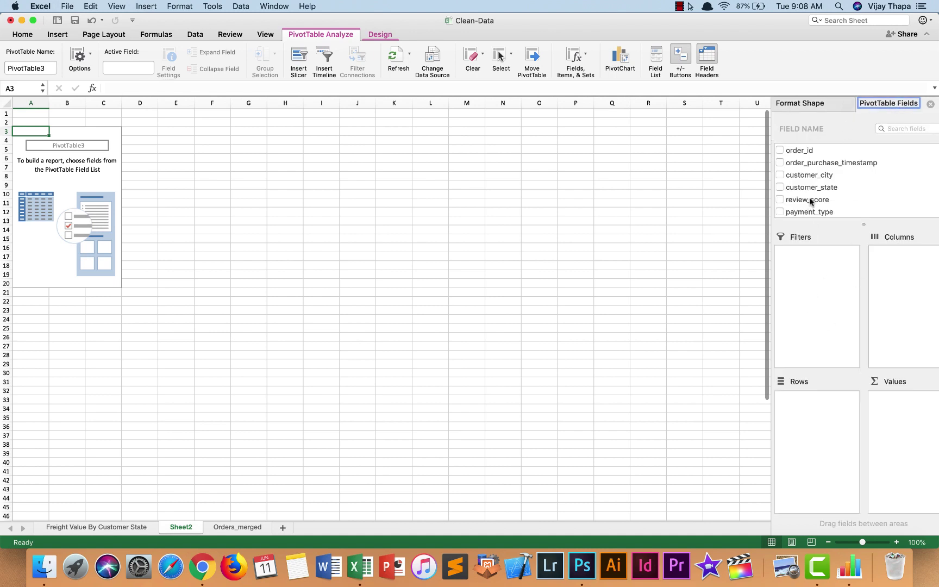
scroll(810, 201, down, 1)
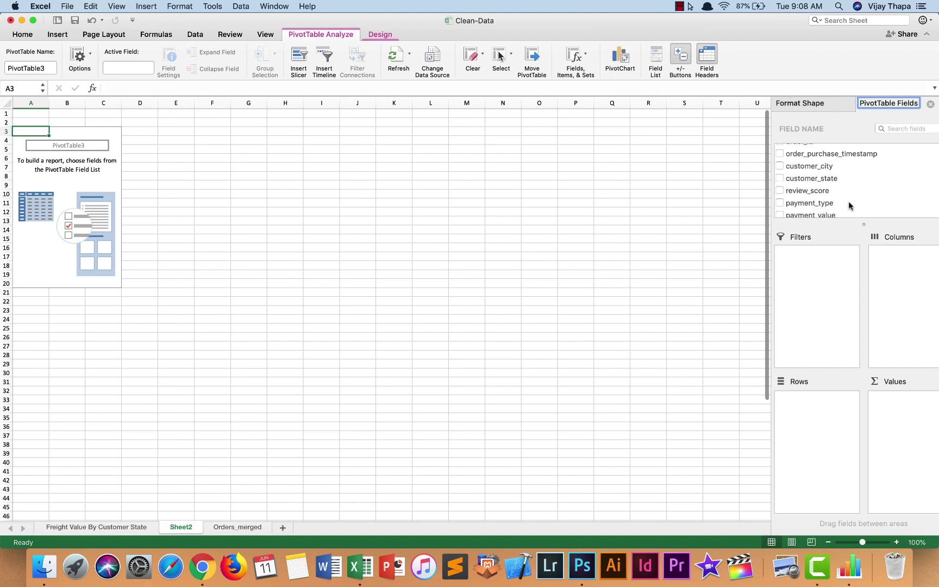
scroll(844, 203, up, 1)
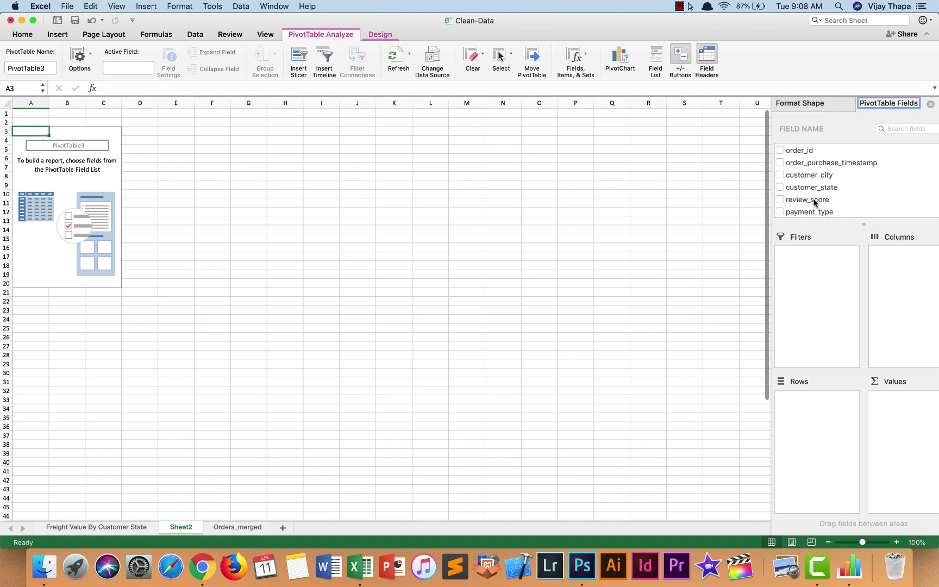
drag(813, 202, 819, 418)
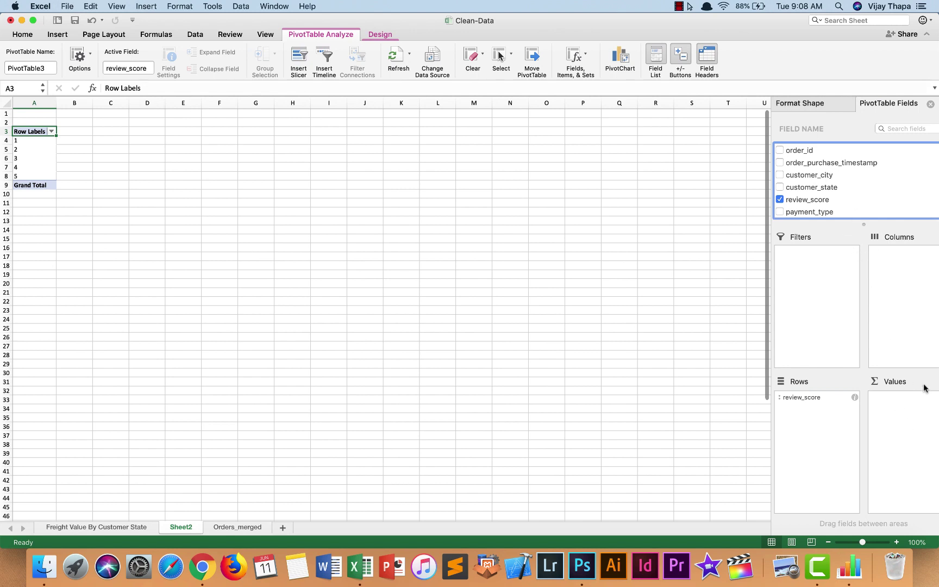
scroll(854, 192, down, 5)
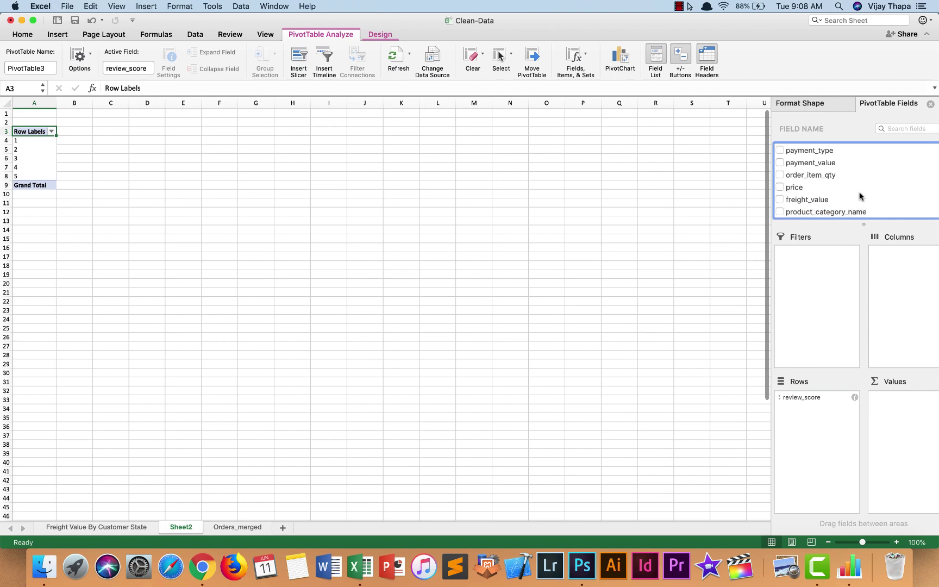
drag(801, 179, 913, 428)
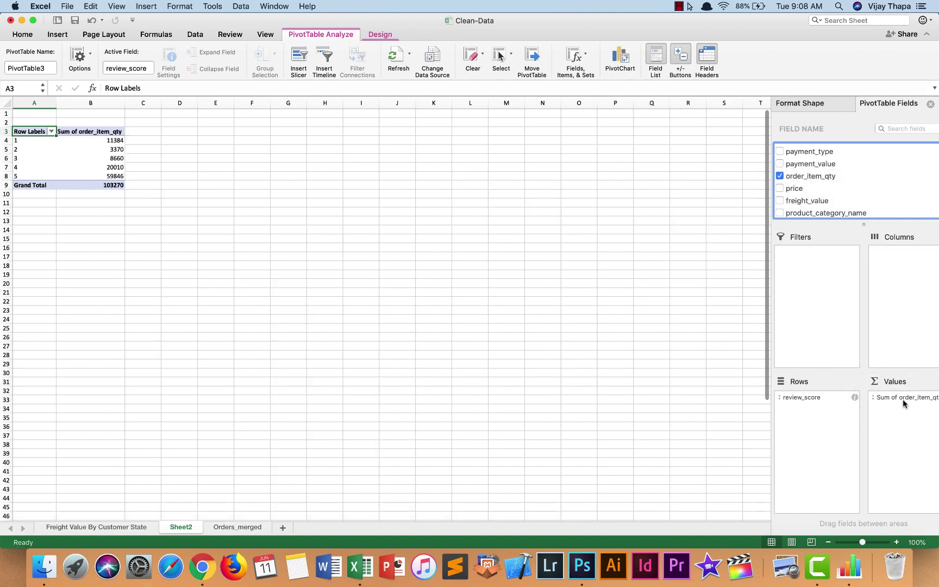
click(94, 150)
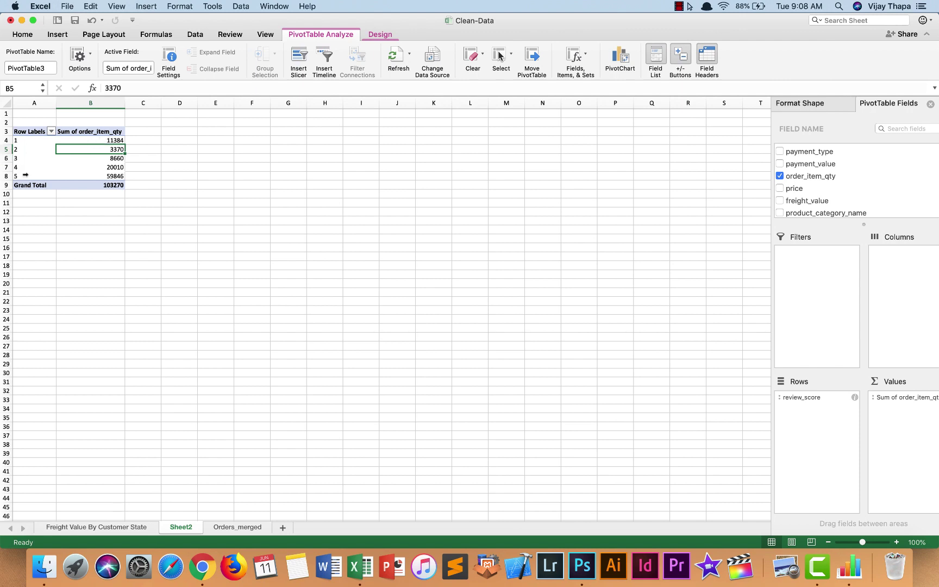
- Rename the PivotTable's row label header to "Product Review Score" and widen column A to fit it
click(29, 131)
double_click(28, 131)
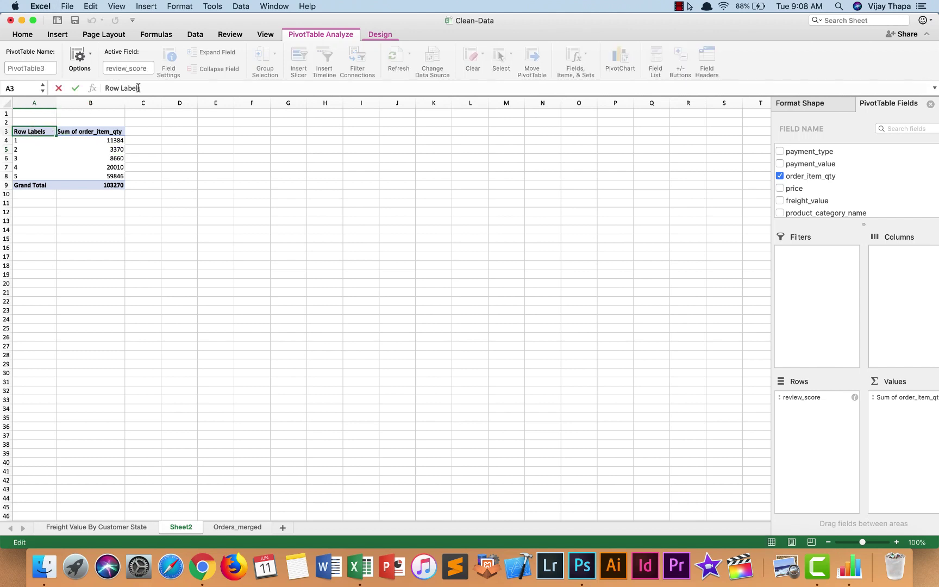
drag(138, 88, 92, 88)
text(Product REview)
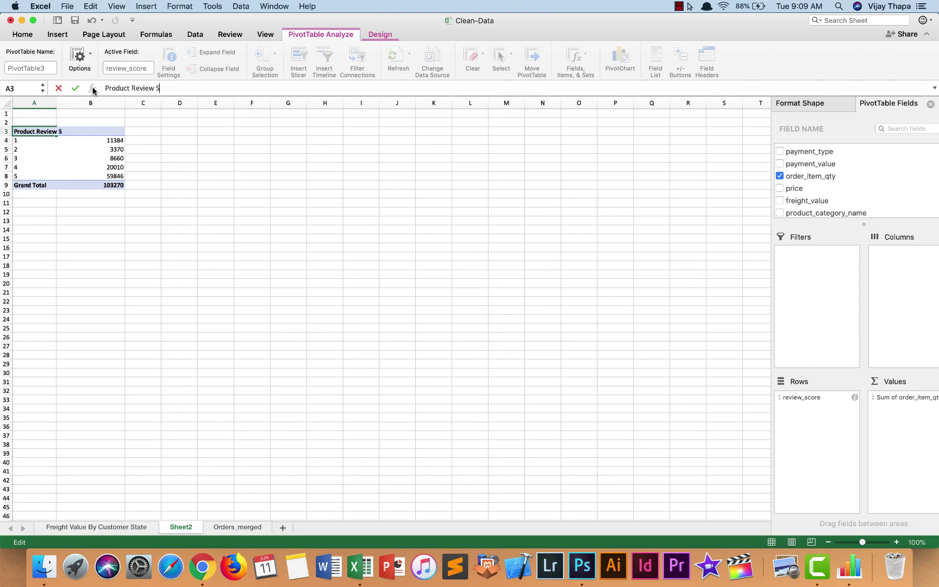
click(191, 166)
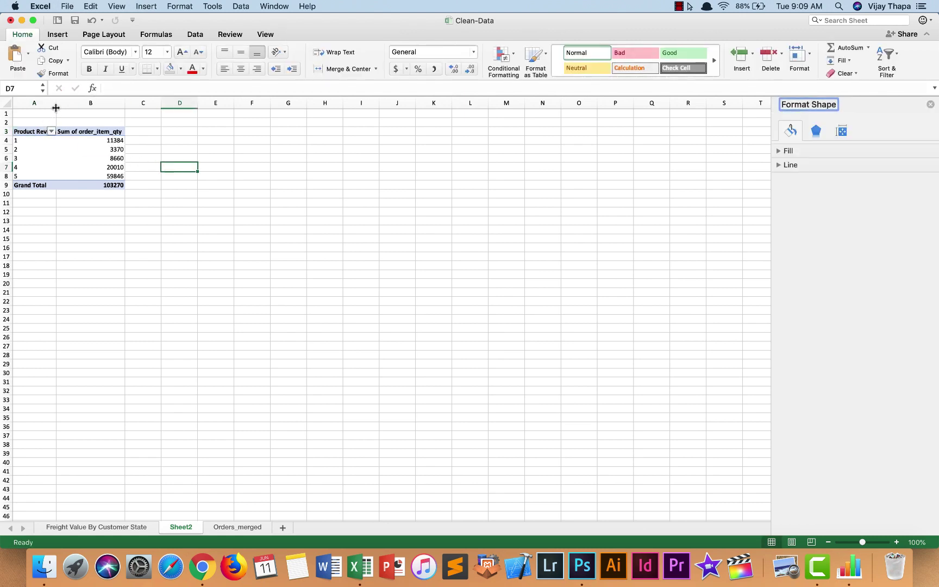
drag(55, 108, 98, 106)
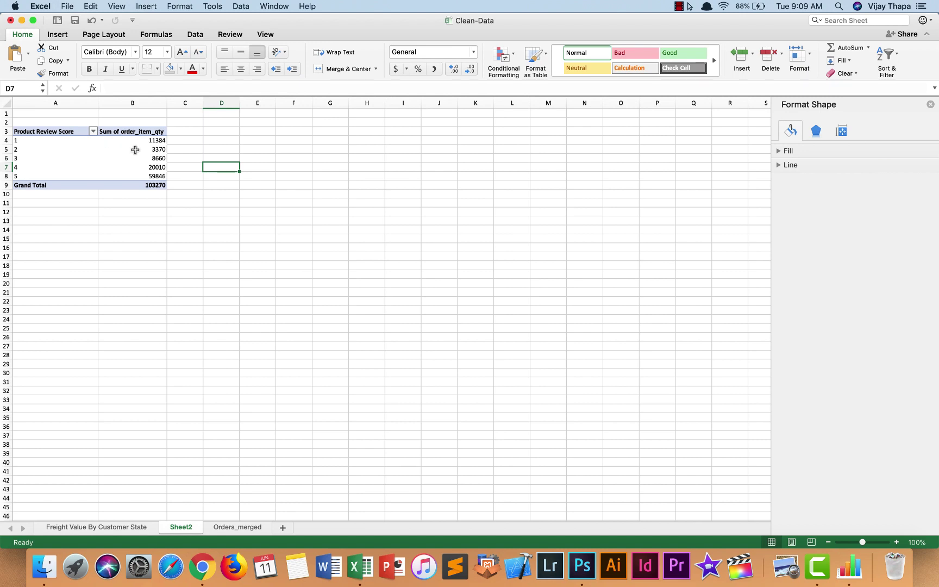
- Insert a PivotChart of the order quantities by review score and place it beside the table, starting at about D3
click(103, 159)
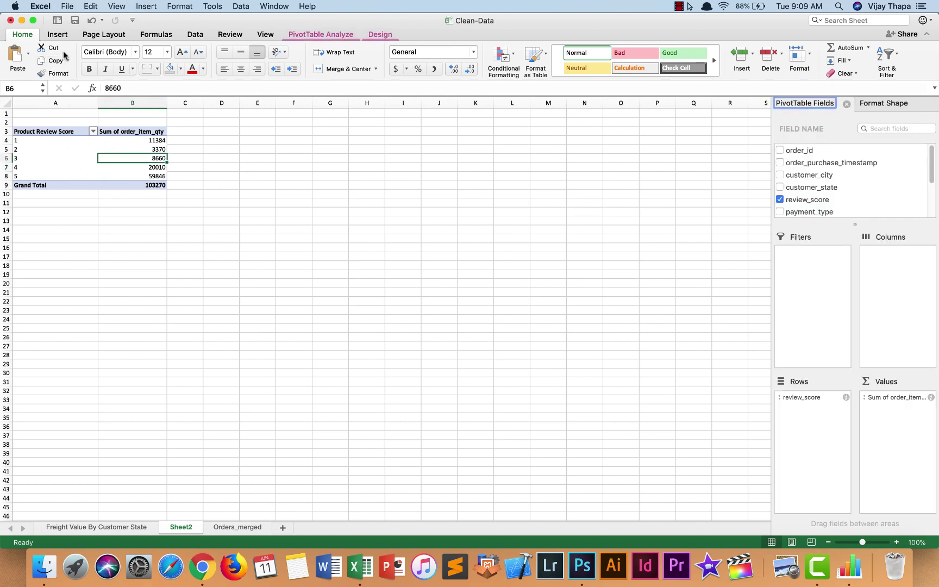
click(57, 35)
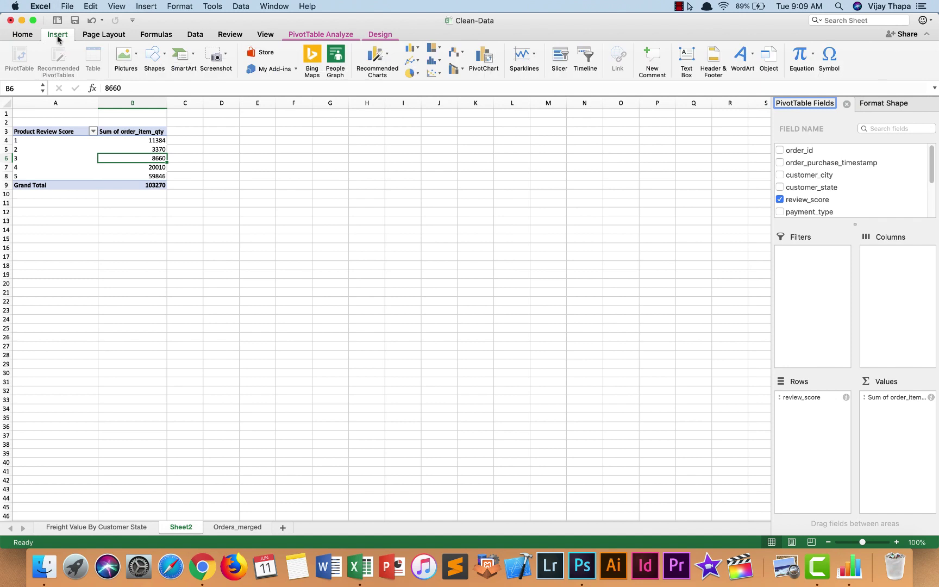
click(484, 57)
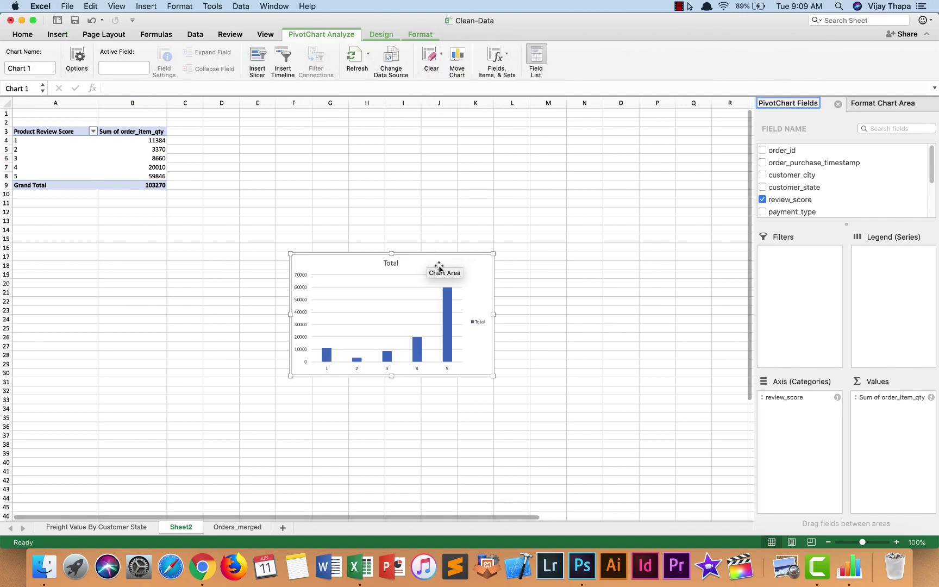
drag(435, 254, 342, 136)
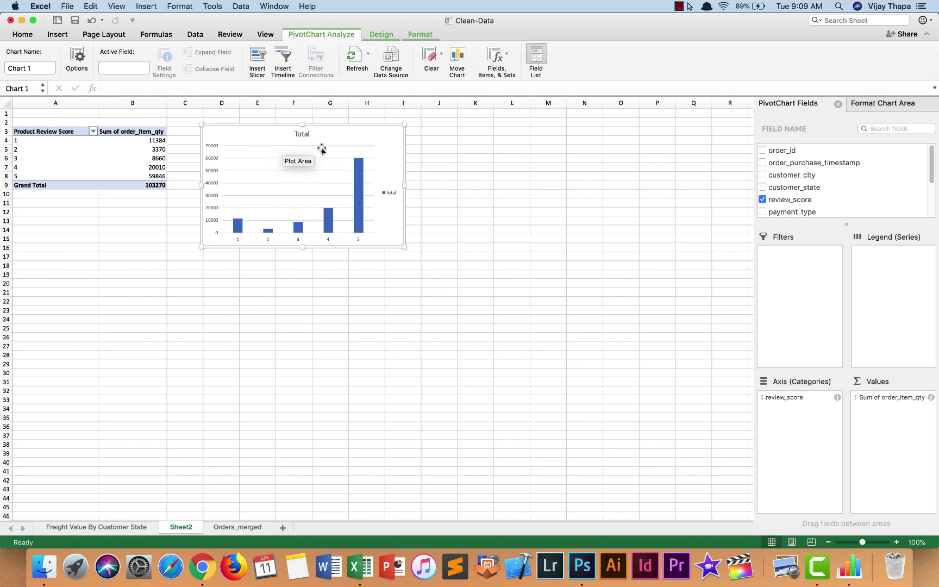
- Change the PivotChart to a basic 2-D pie and enlarge it to cover about D3 to Q37
right_click(356, 135)
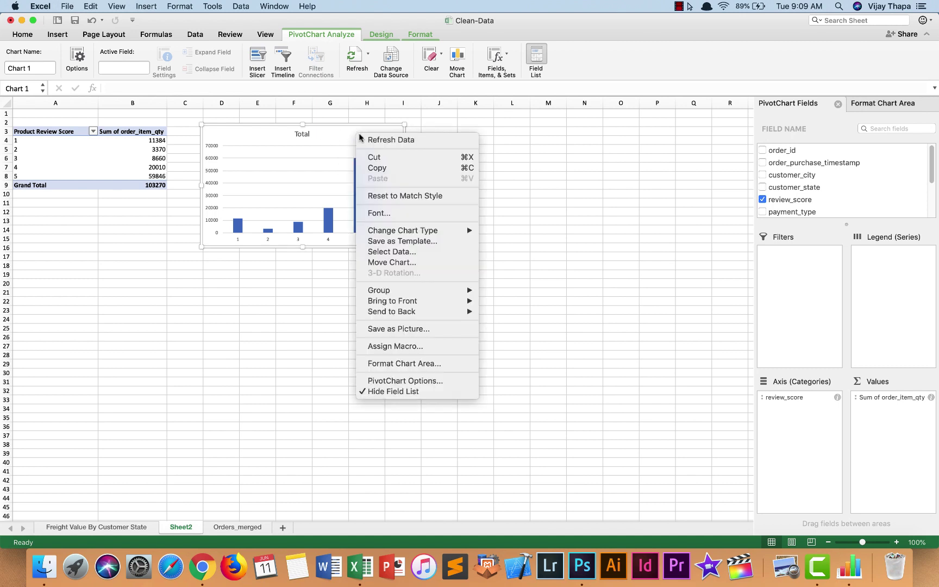
mouse_move(403, 234)
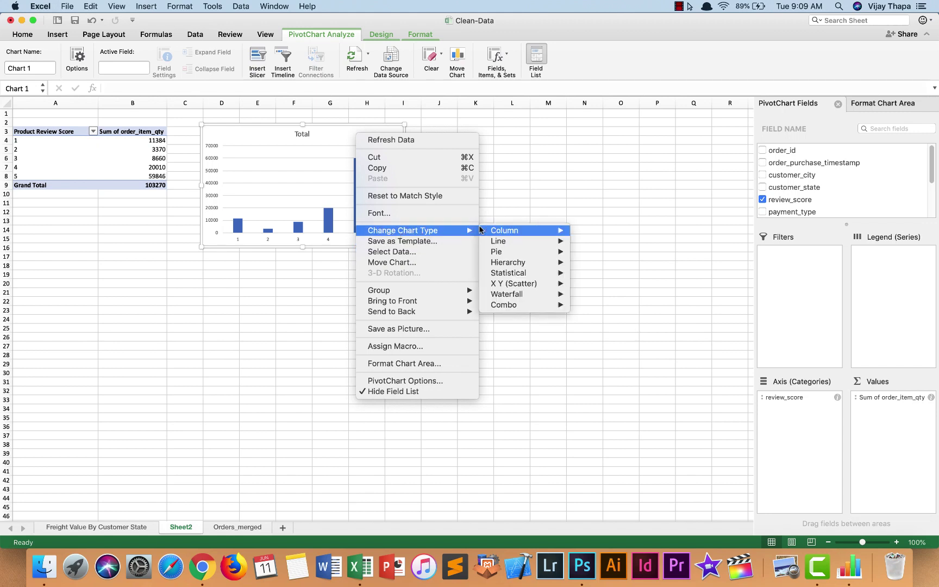
mouse_move(511, 252)
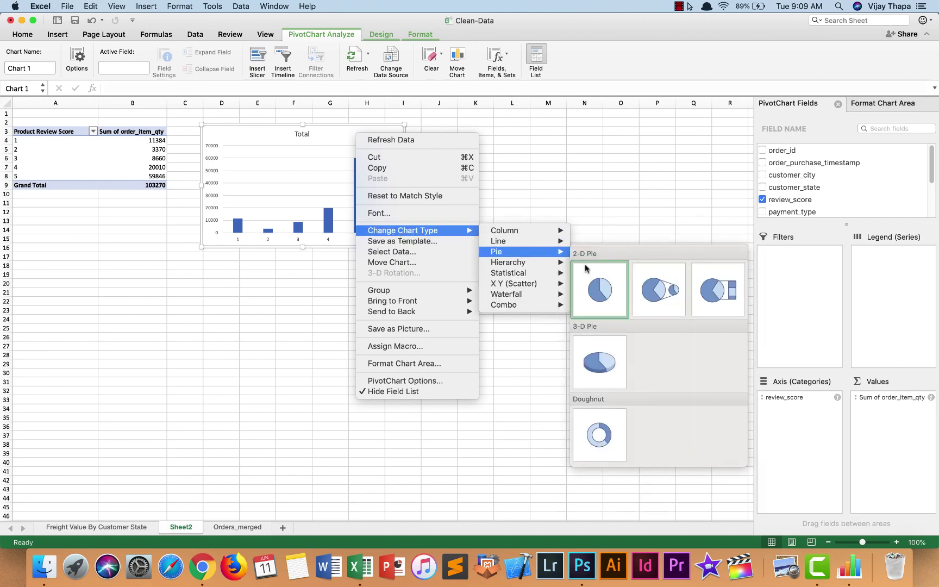
click(597, 292)
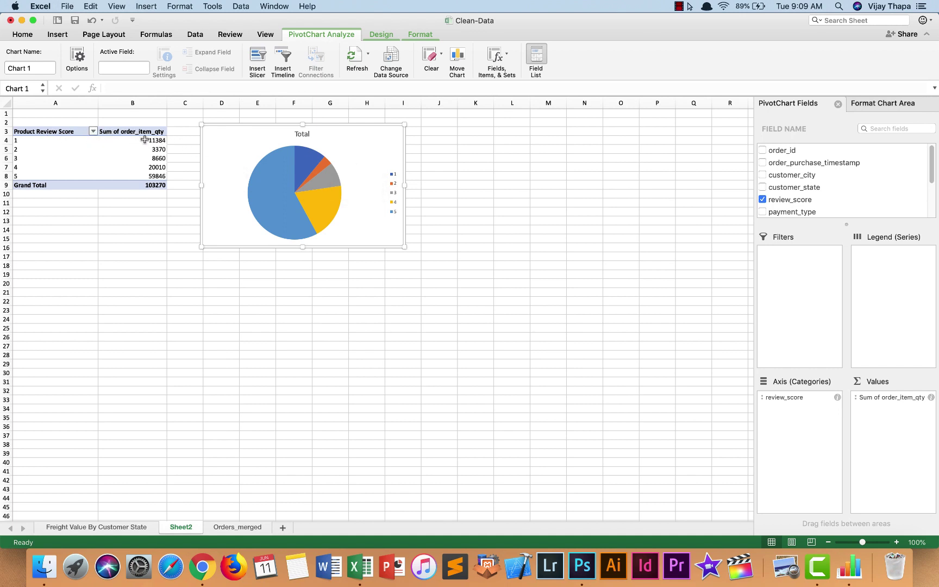
mouse_move(311, 182)
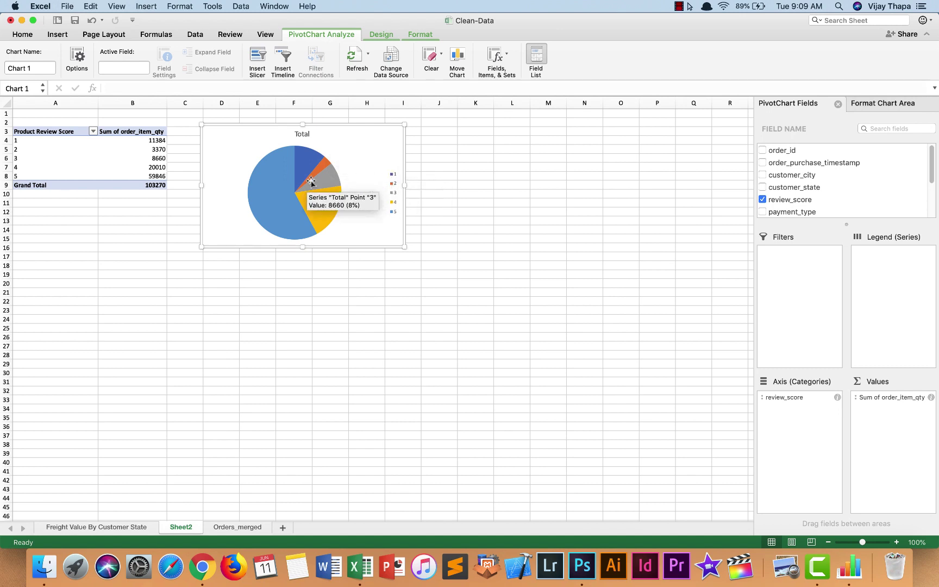
drag(404, 247, 687, 439)
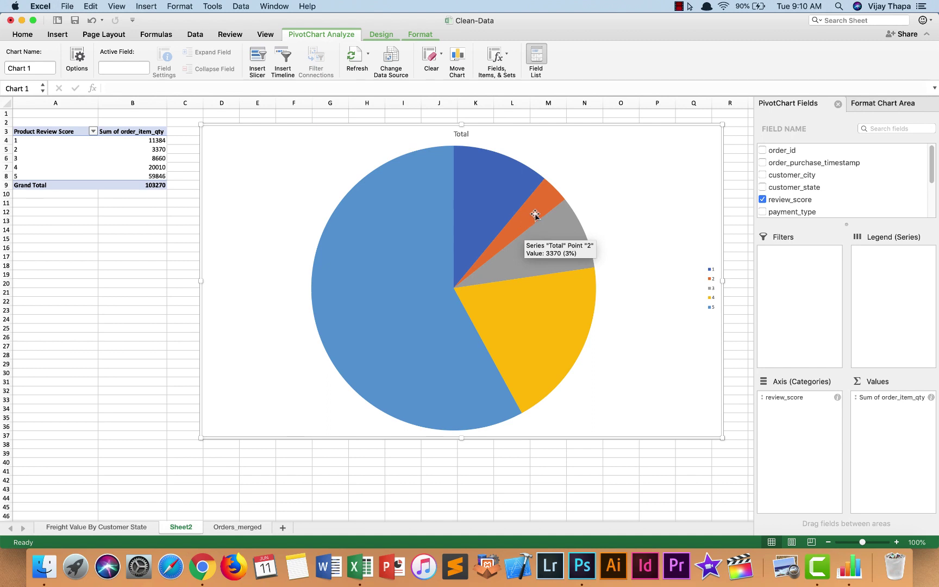
- Change the pie chart's title to "Total Product Ordered by Product Review Score"
click(460, 134)
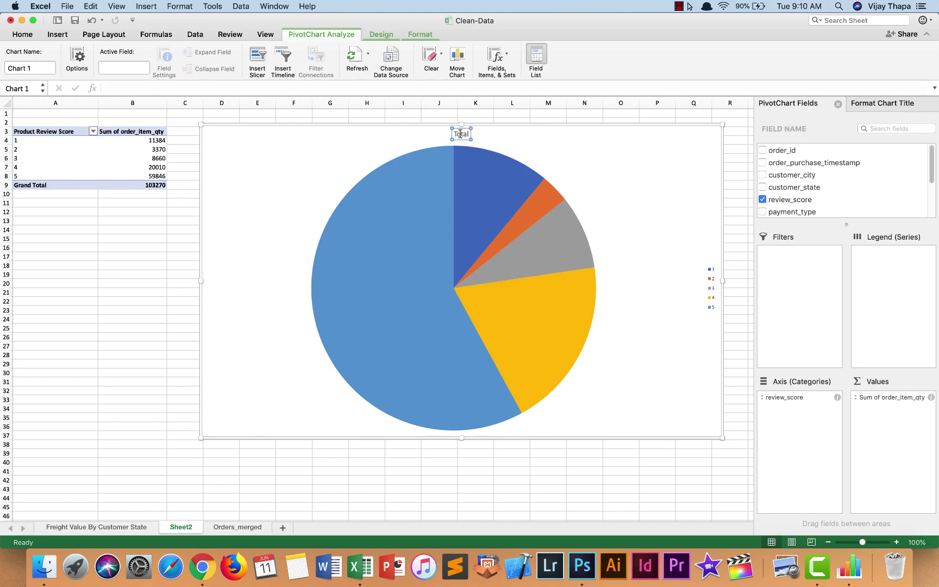
double_click(460, 134)
text(Total Product Orders by)
key(BackSpace)
key(BackSpace)
key(BackSpace)
key(BackSpace)
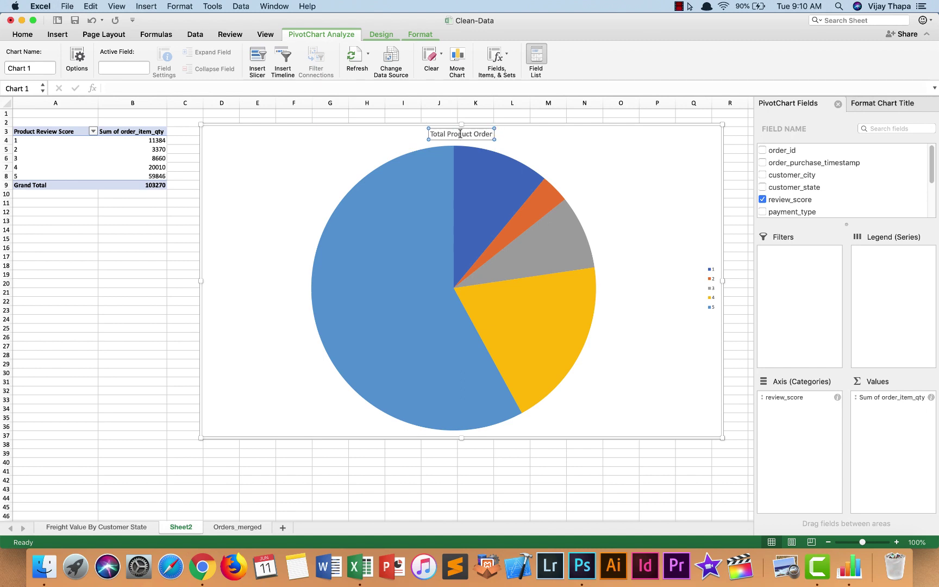
text(ed by)
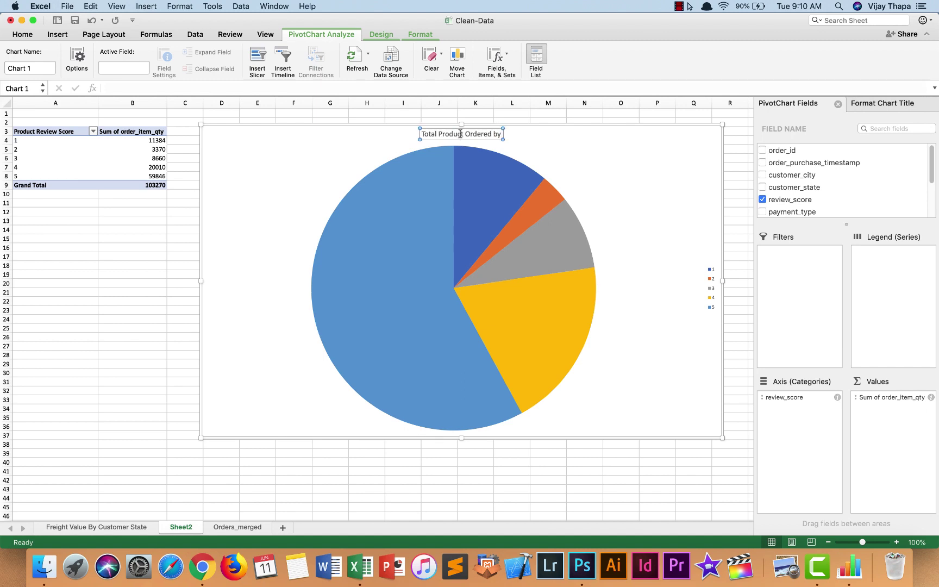
text( Rpoduct)
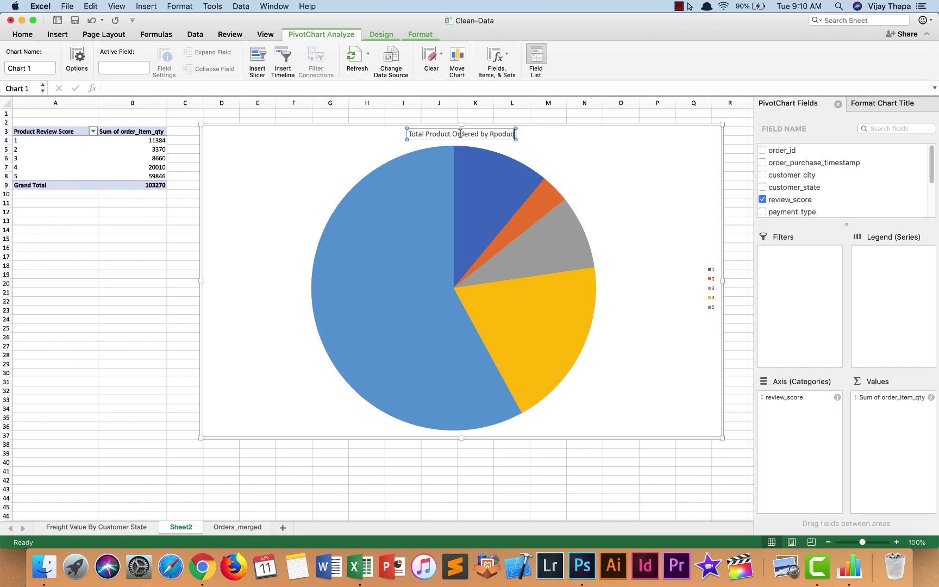
key(BackSpace)
key(BackSpace)
key(BackSpace)
key(BackSpace)
key(BackSpace)
key(BackSpace)
key(BackSpace)
key(BackSpace)
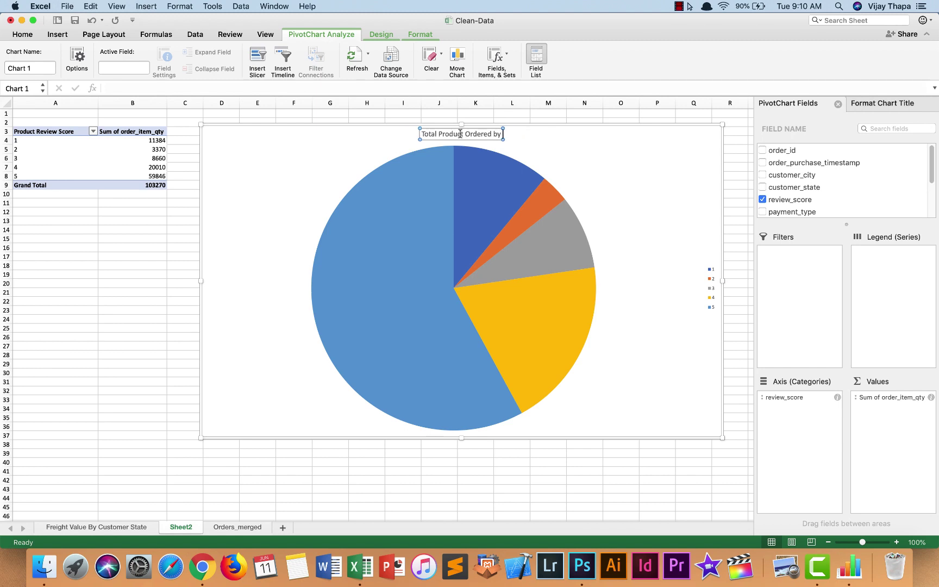
text(Product Review Score)
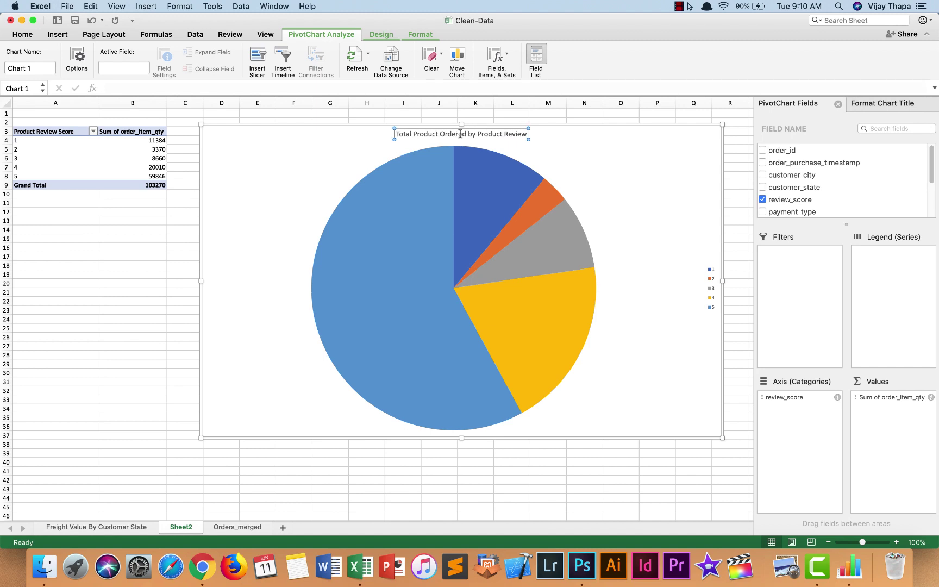
click(161, 321)
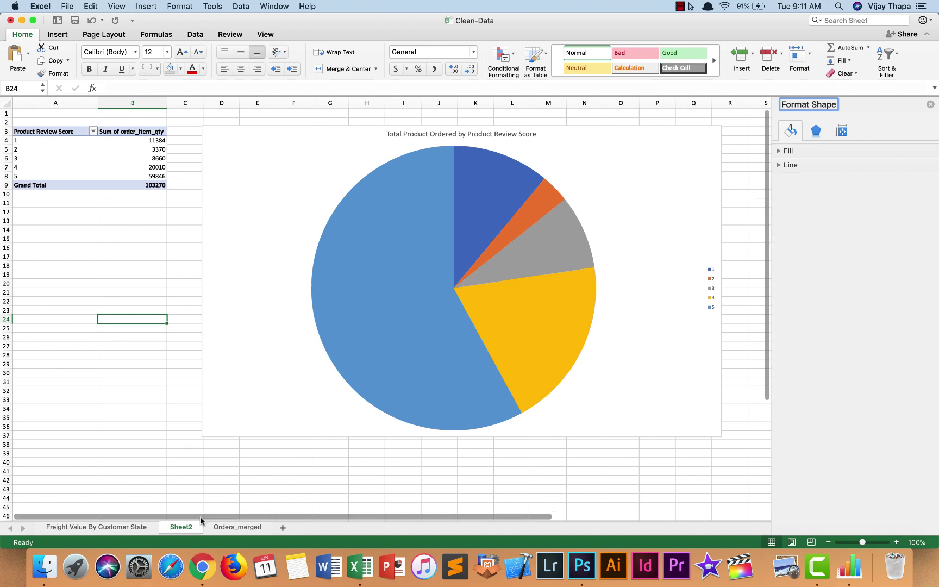
- Rename the PivotTable's worksheet Sheet2 as "Poduct Ordered by Review"
double_click(184, 527)
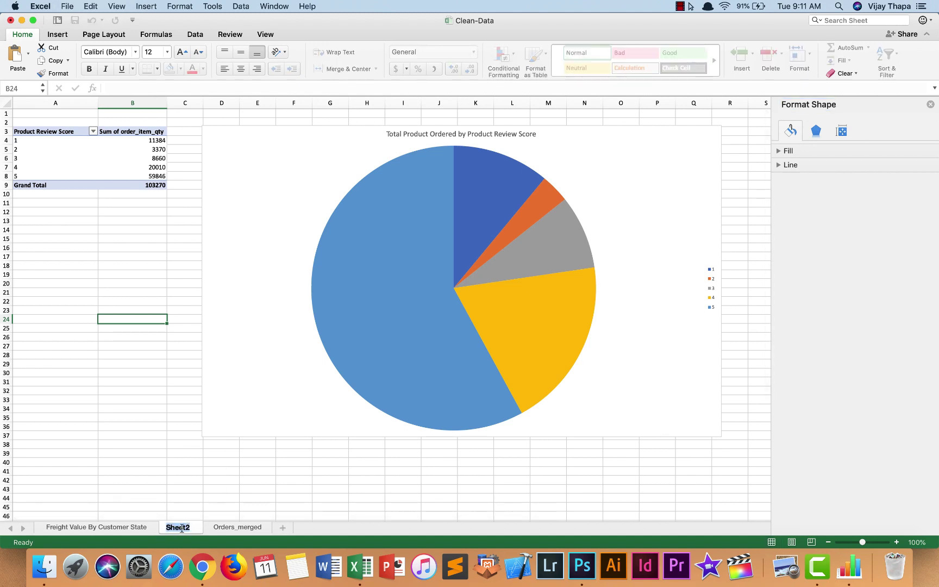
text(PR)
text(oduct Ordered by Rev)
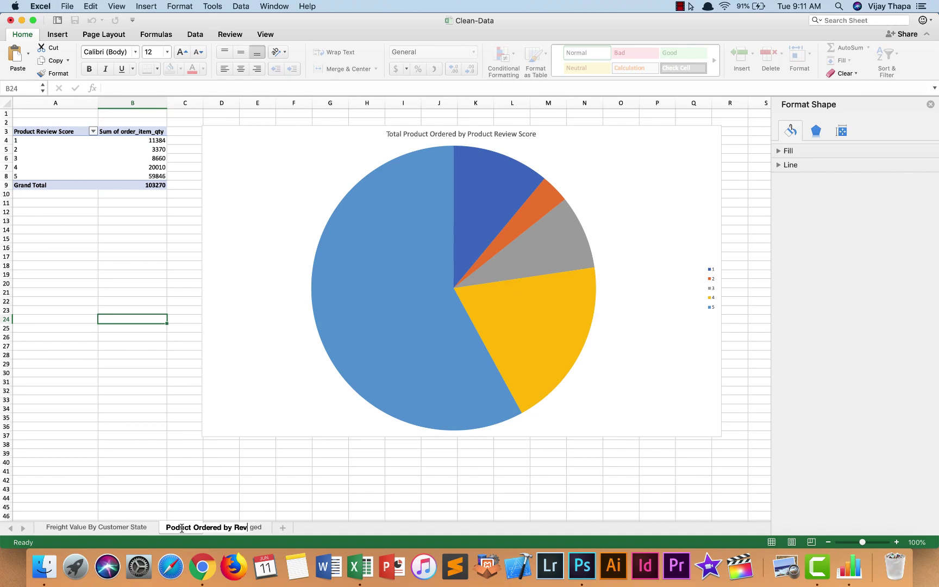
text(iew)
key(Return)
click(132, 470)
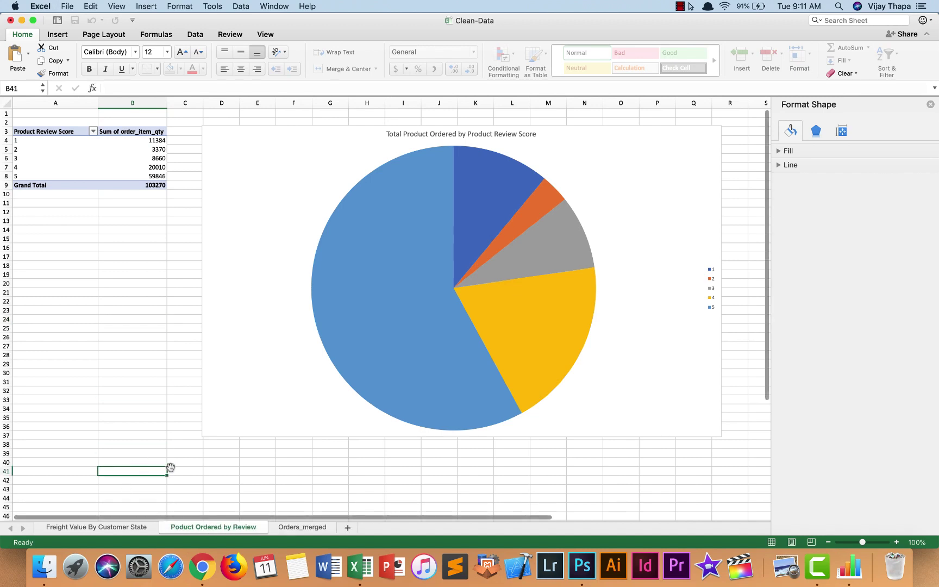
- Create a PivotTable from the Orders_merged data in range A1:K96479, placed on a new worksheet
click(304, 527)
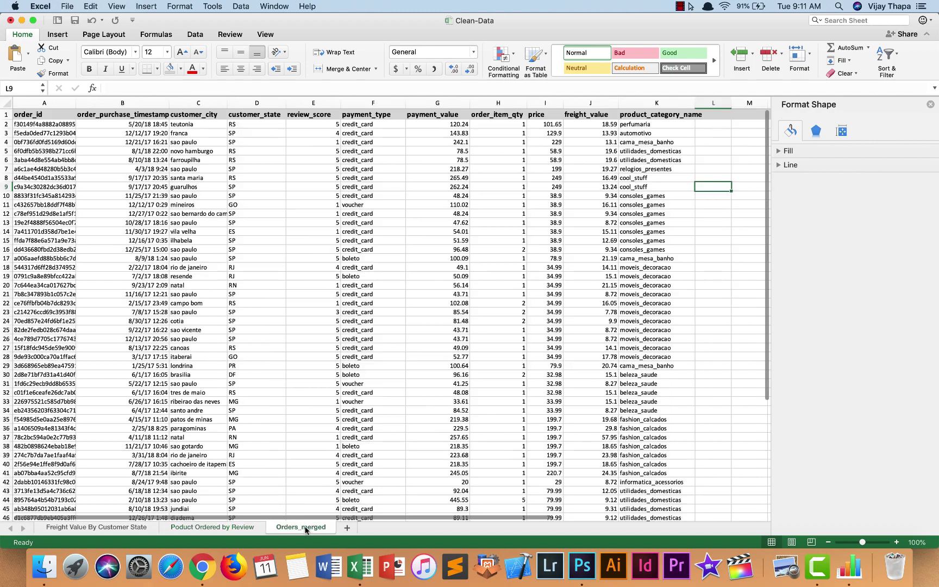
click(56, 35)
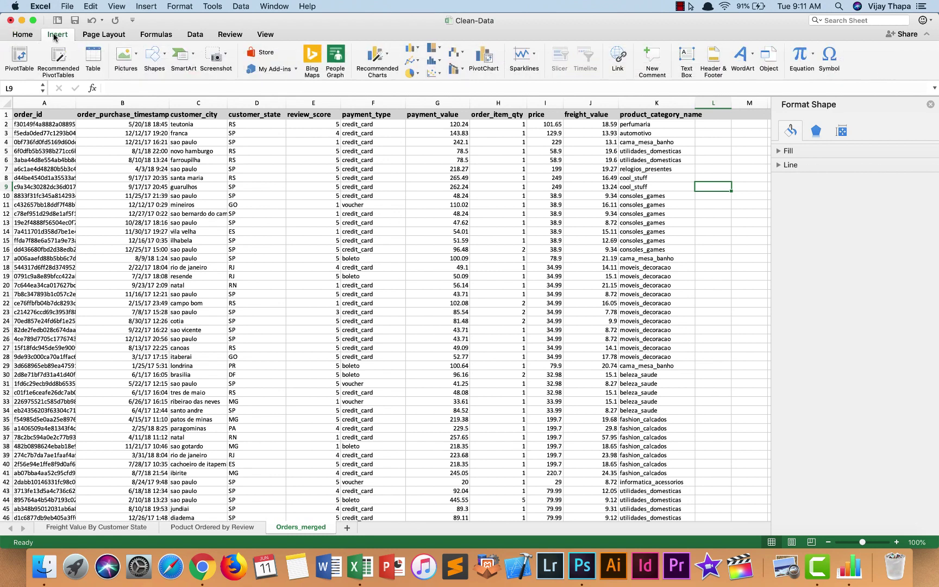
click(20, 57)
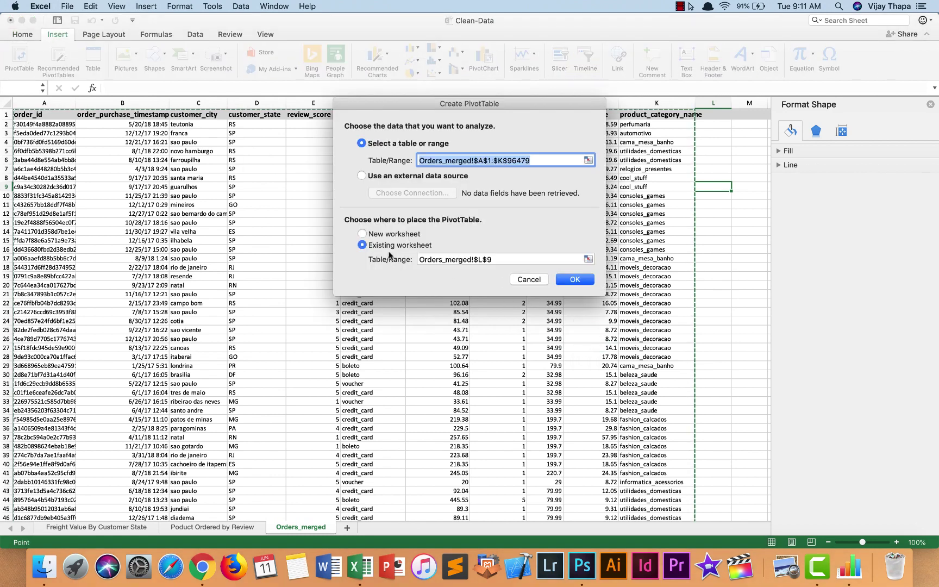
click(388, 235)
click(573, 278)
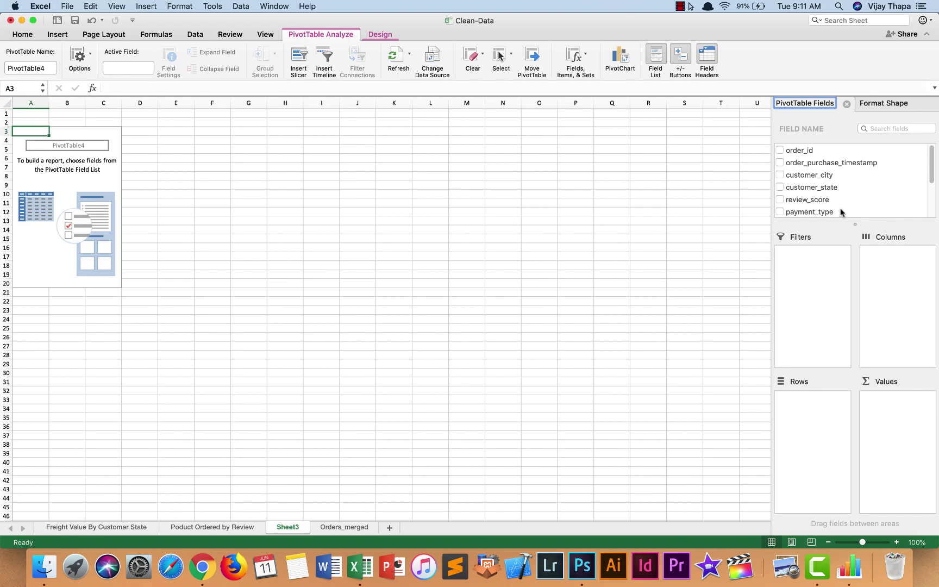
- Add order_purchase_timestamp to the PivotTable rows and expand 2016, 2017 and 2018 to show their quarters
scroll(840, 210, down, 3)
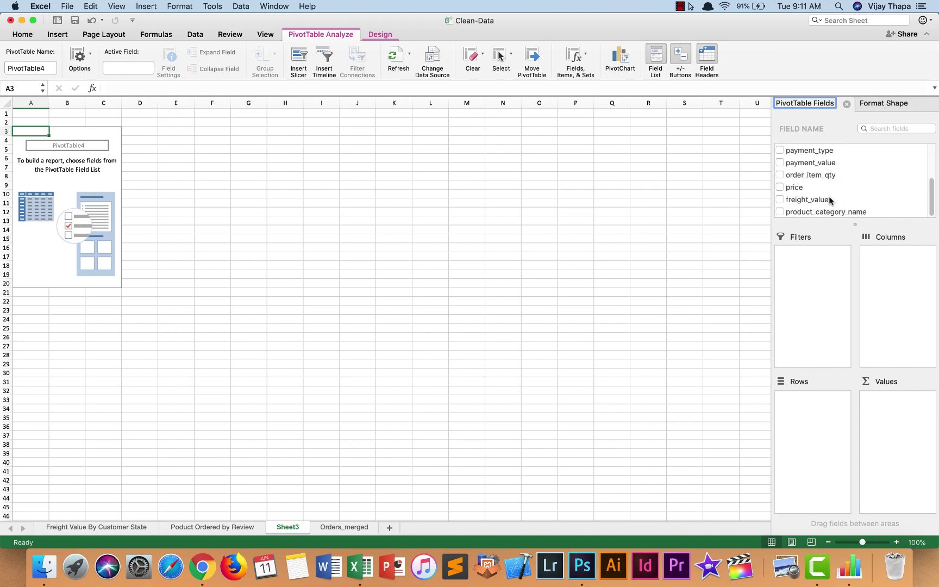
scroll(822, 195, up, 3)
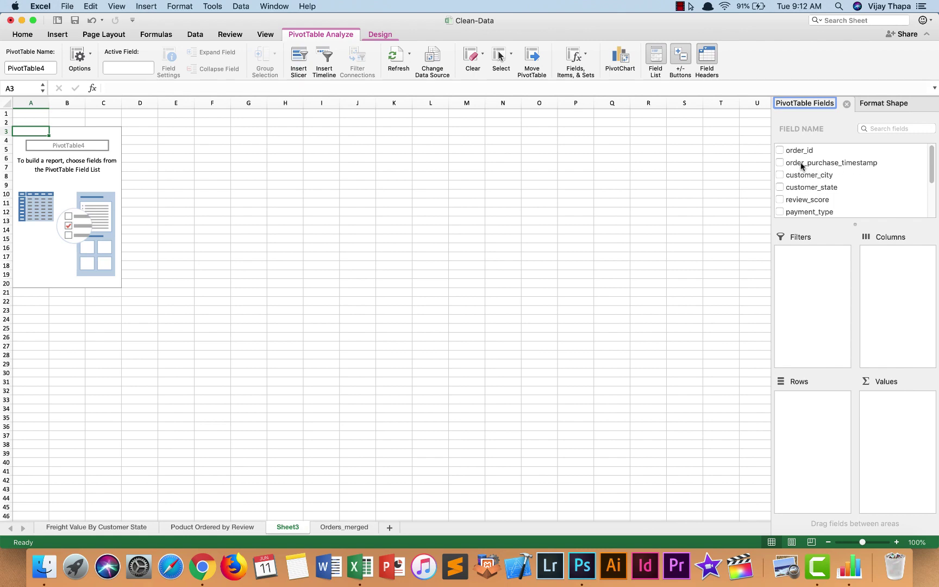
drag(830, 164, 808, 399)
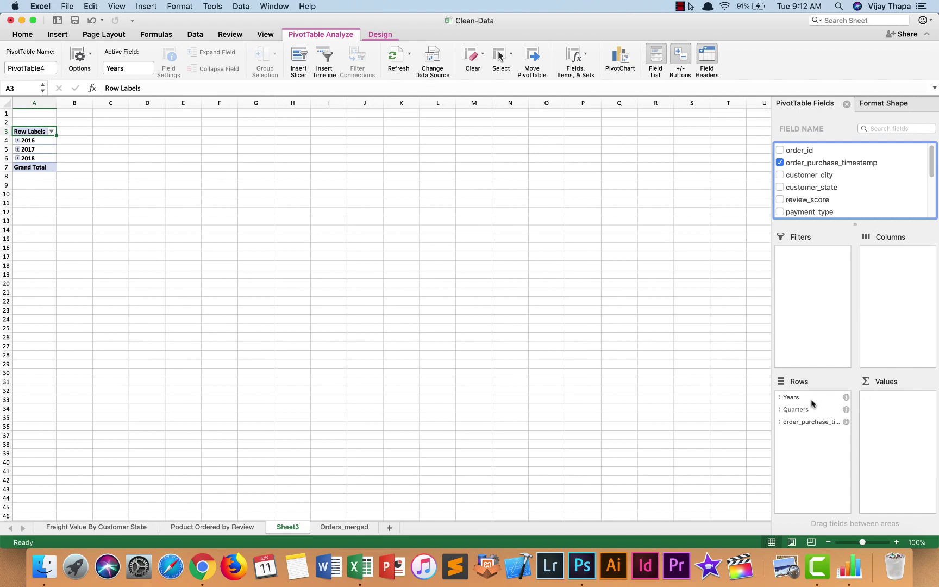
click(18, 141)
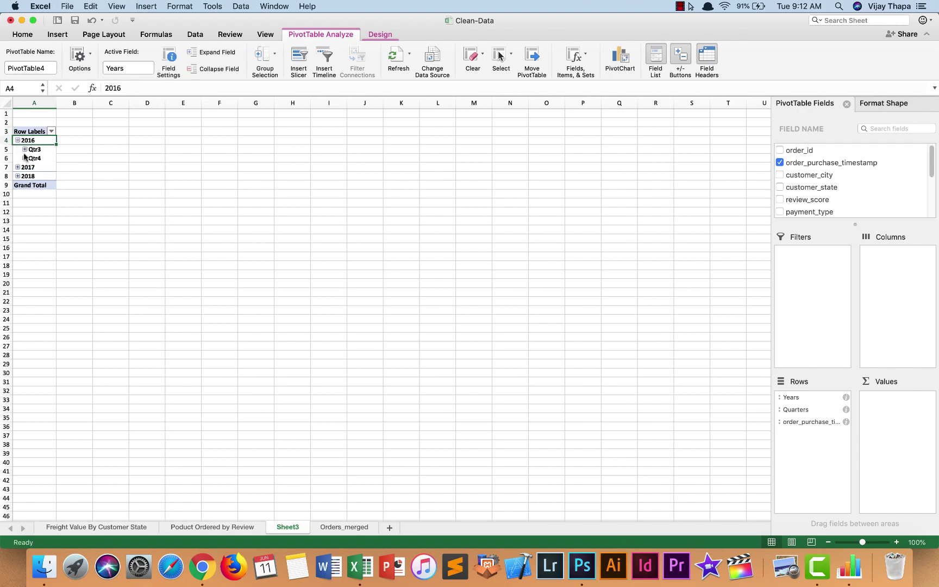
click(18, 167)
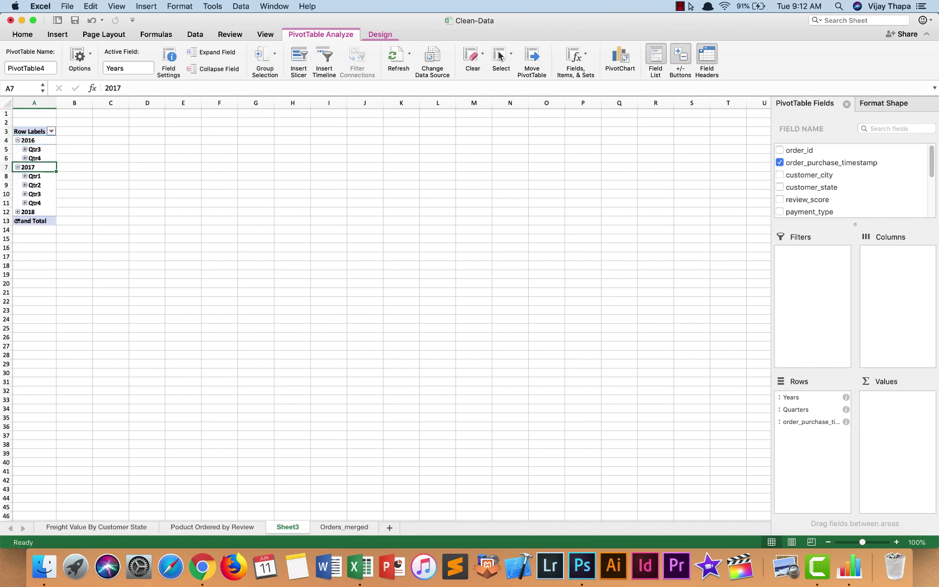
click(17, 212)
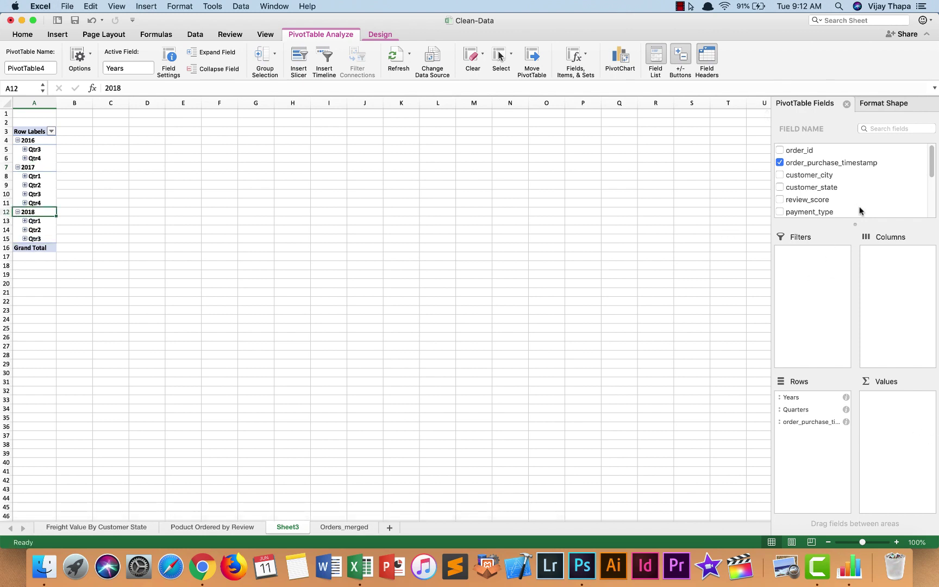
- Add payment_value to the PivotTable values and summarize it by Sum
scroll(848, 209, down, 2)
scroll(846, 207, down, 1)
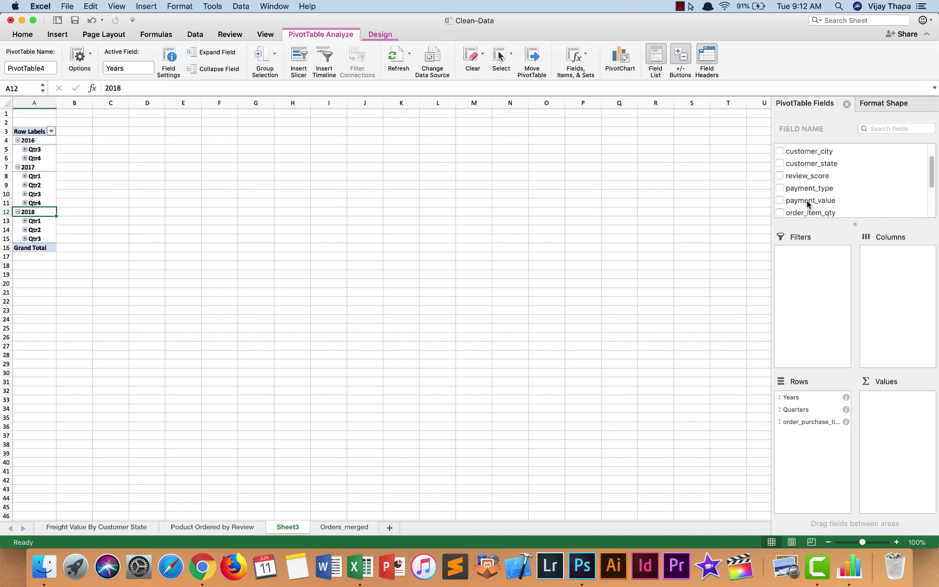
drag(804, 200, 897, 405)
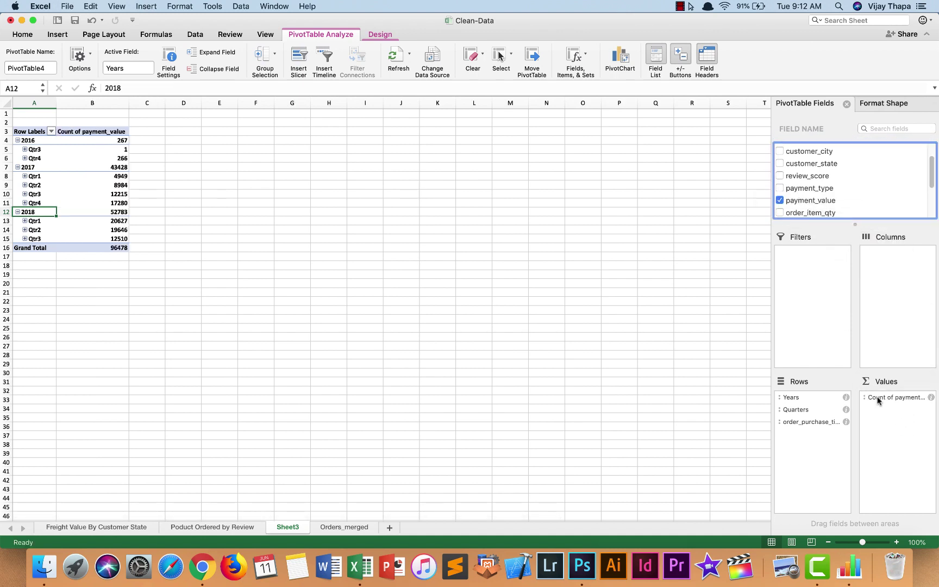
click(931, 399)
click(411, 178)
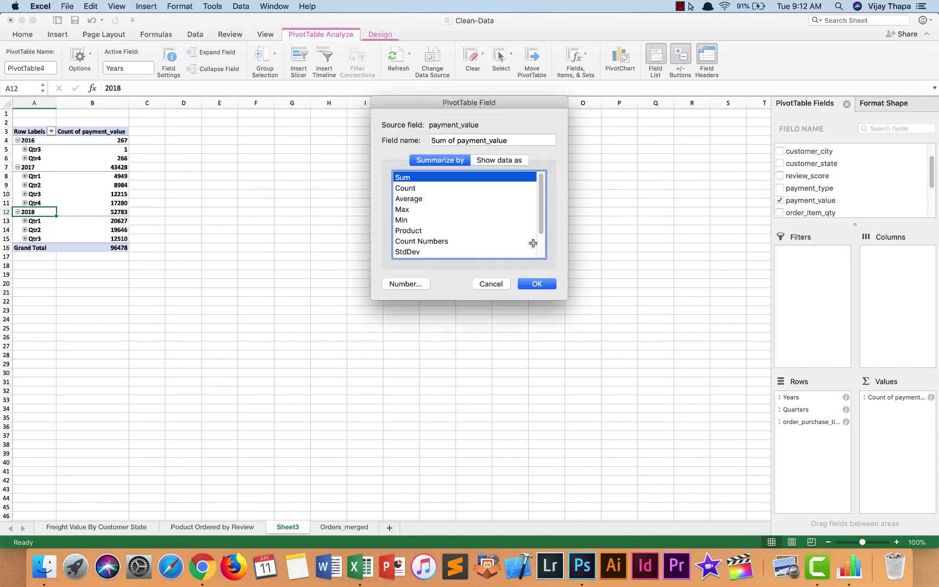
click(546, 284)
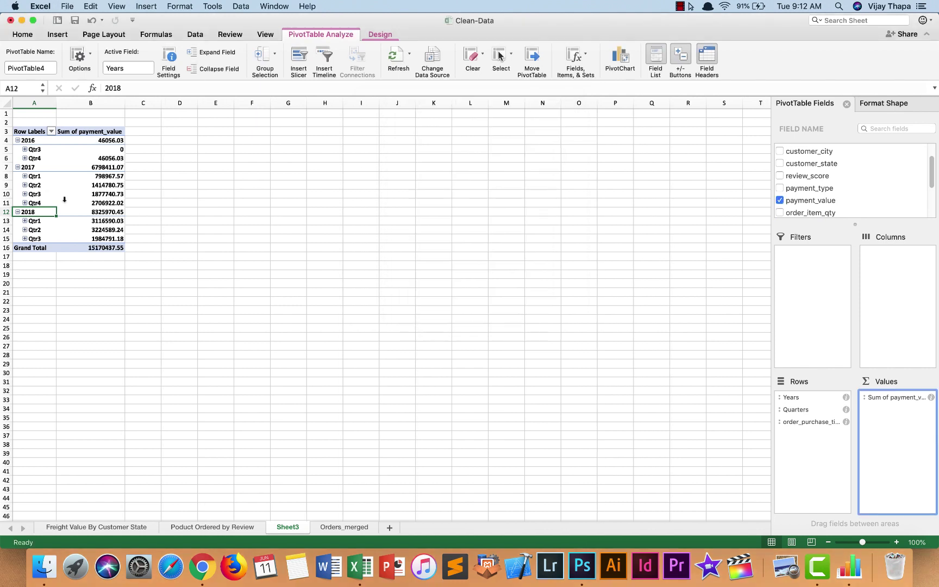
- Expand Qtr1 through Qtr4 in the PivotTable to show the monthly payment values
click(24, 149)
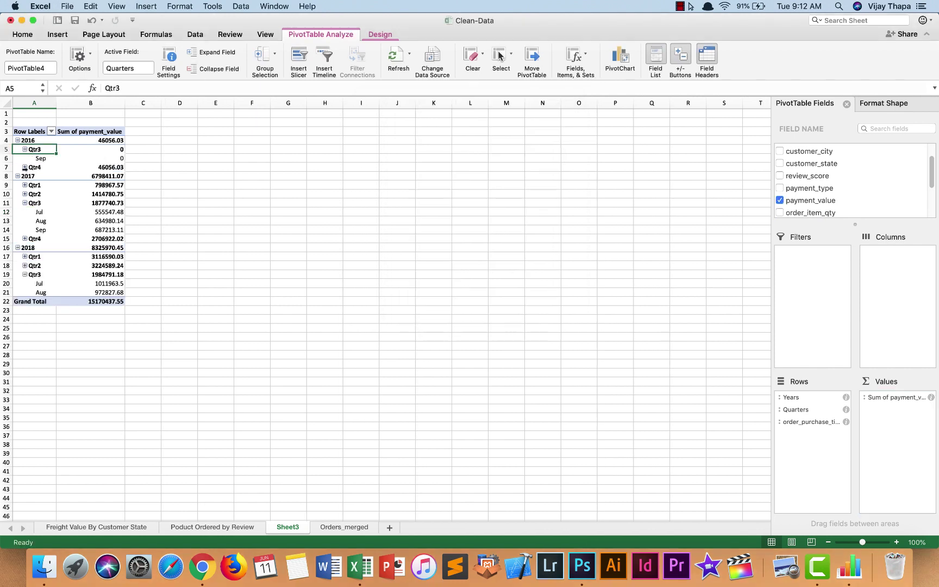
click(25, 167)
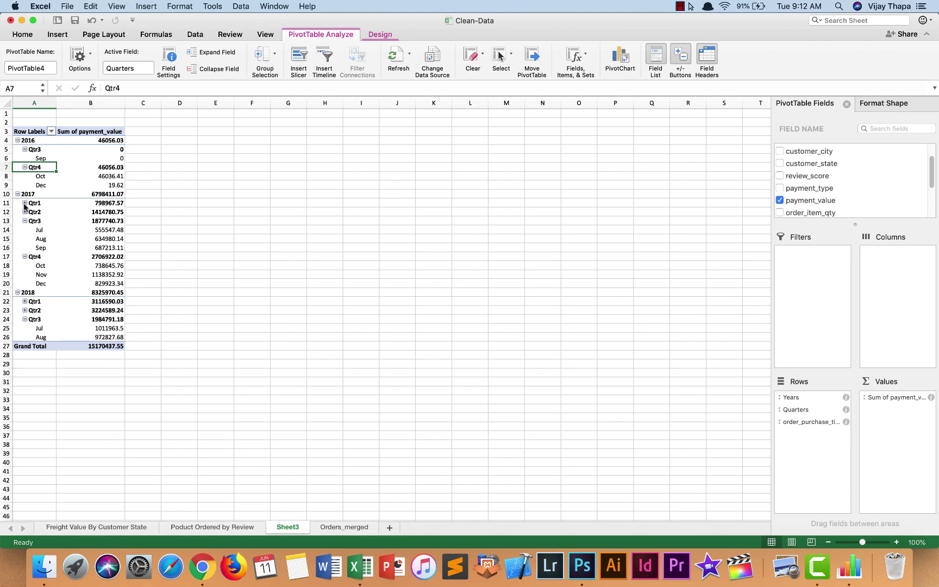
click(24, 203)
click(24, 240)
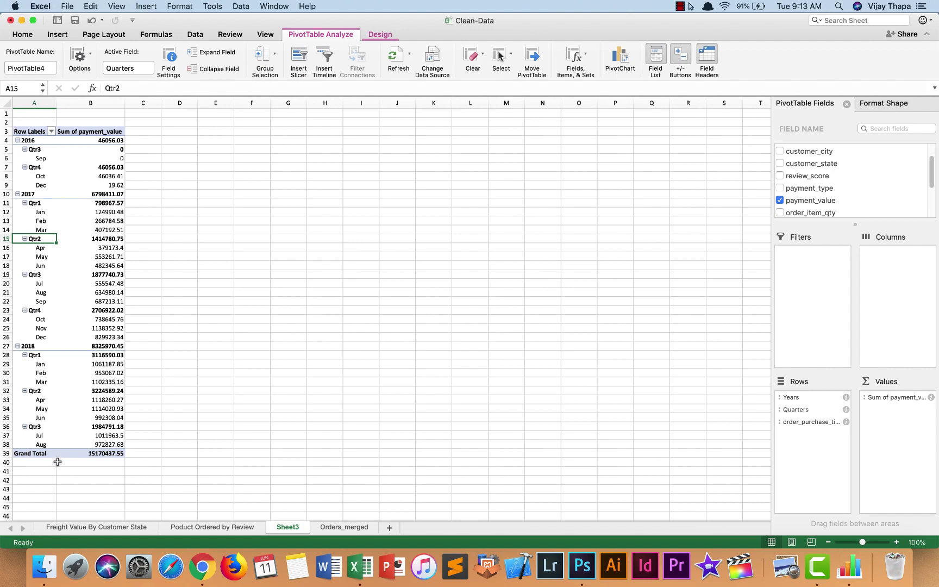
- Insert a PivotChart of the monthly payment values beside the table and enlarge it to cover about D3 to S41
click(72, 159)
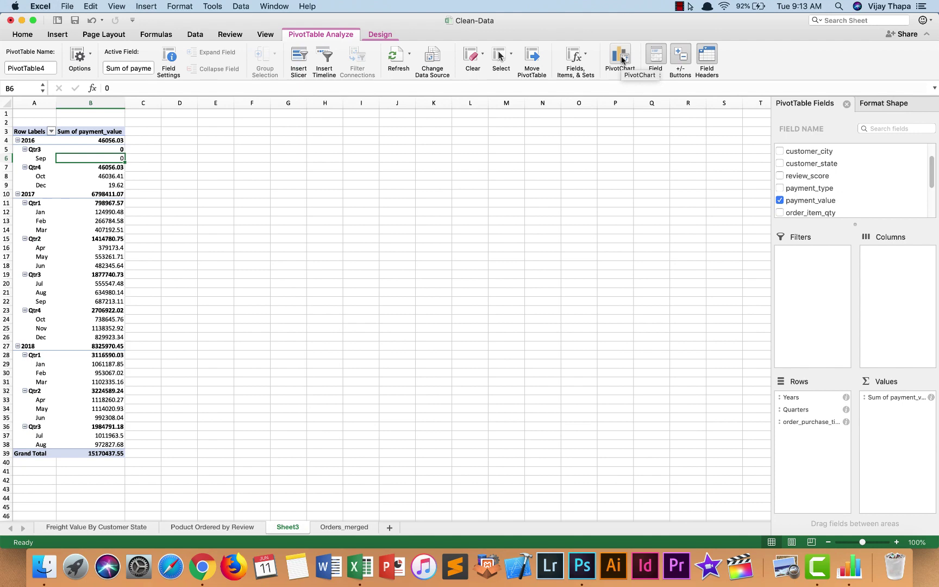
click(57, 36)
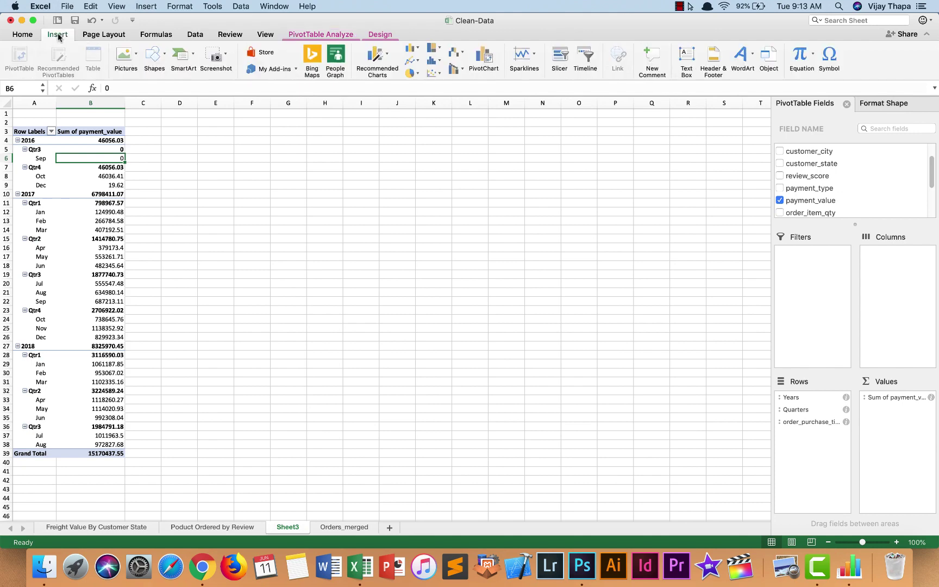
click(483, 56)
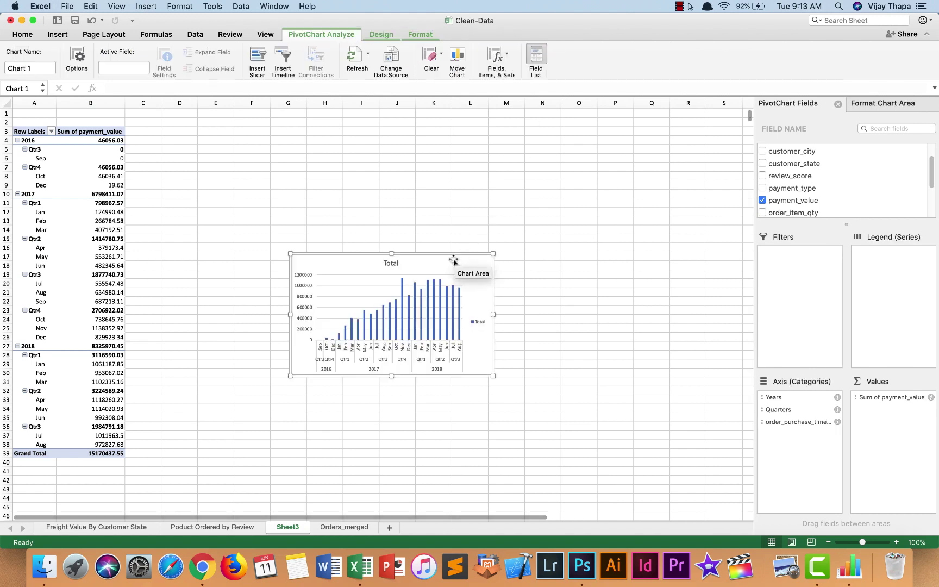
drag(453, 261, 325, 132)
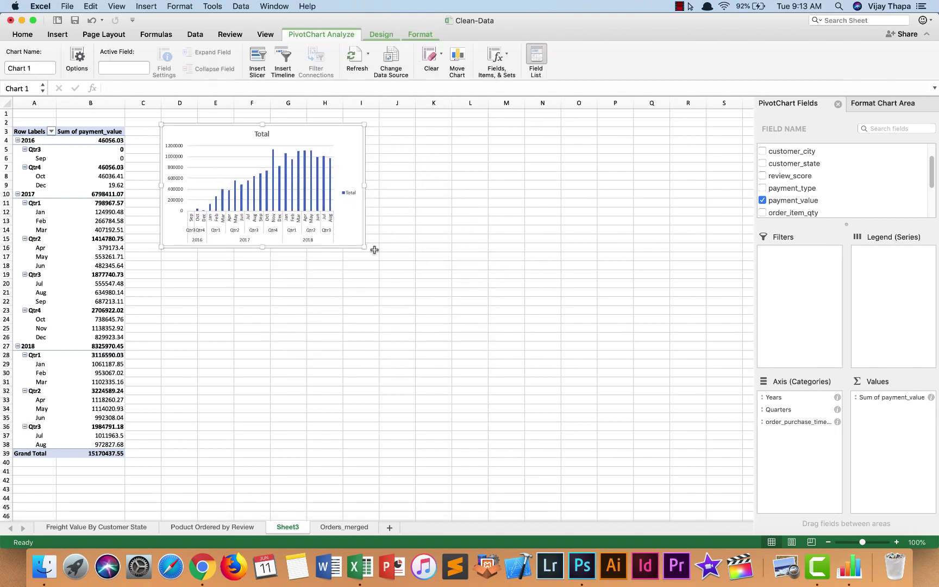
drag(365, 246, 719, 472)
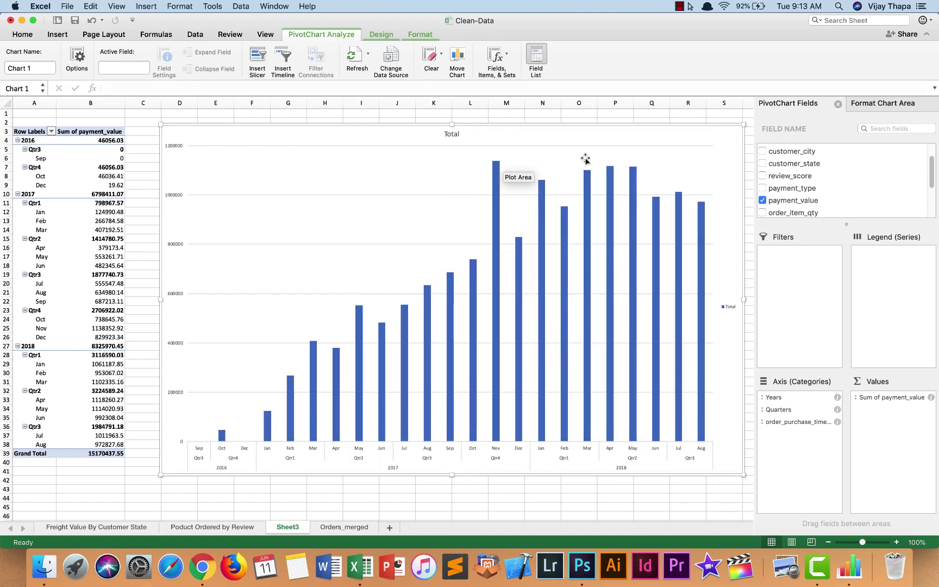
- Change the PivotChart's type to a 2-D line with markers
right_click(549, 159)
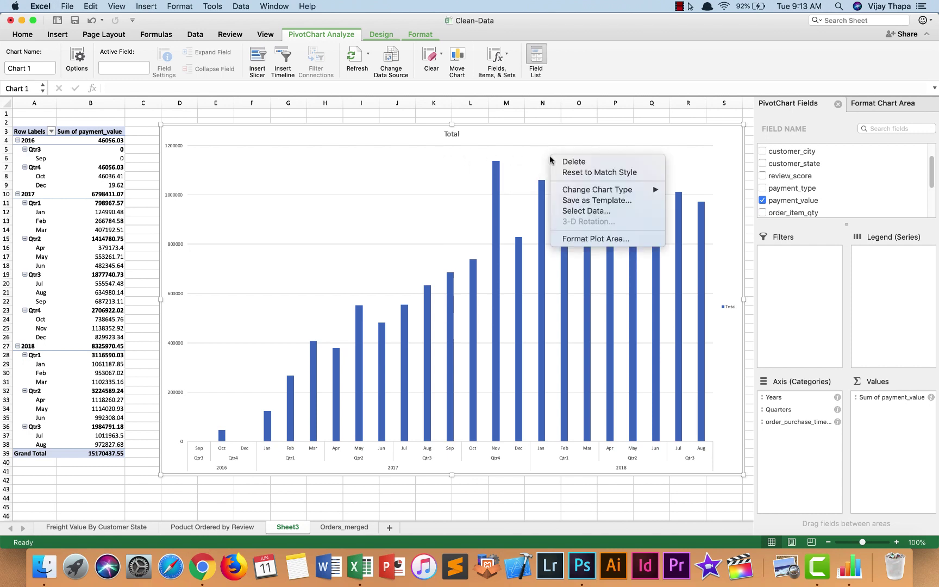
mouse_move(614, 192)
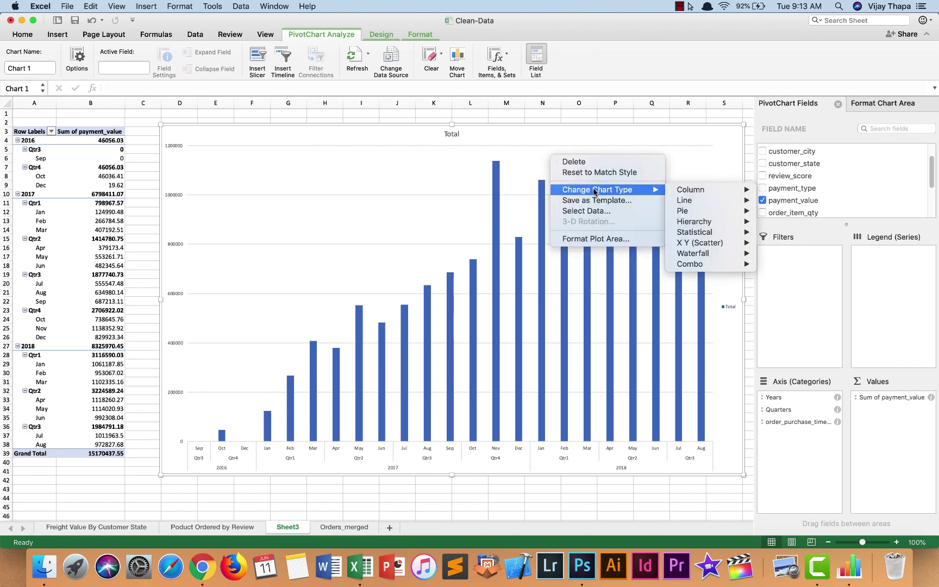
mouse_move(710, 201)
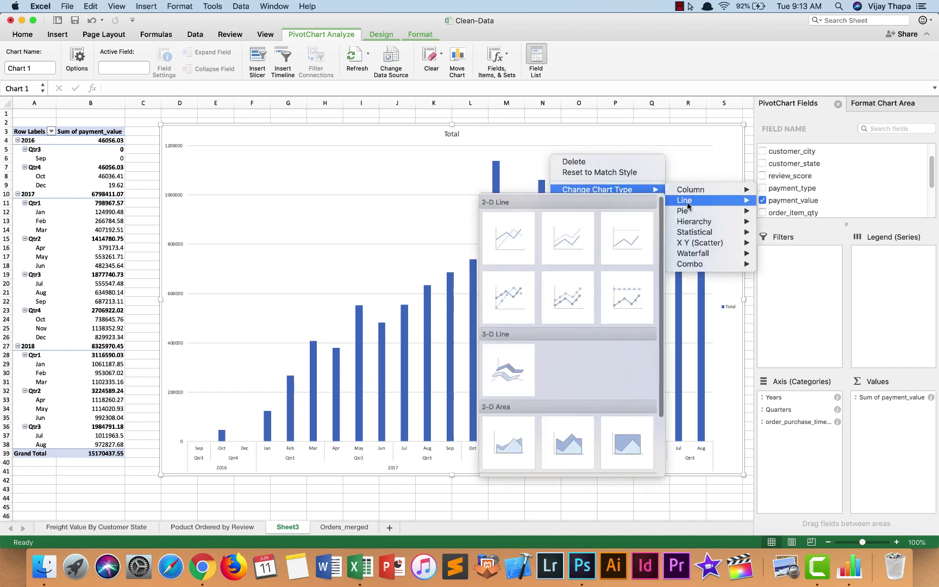
click(509, 296)
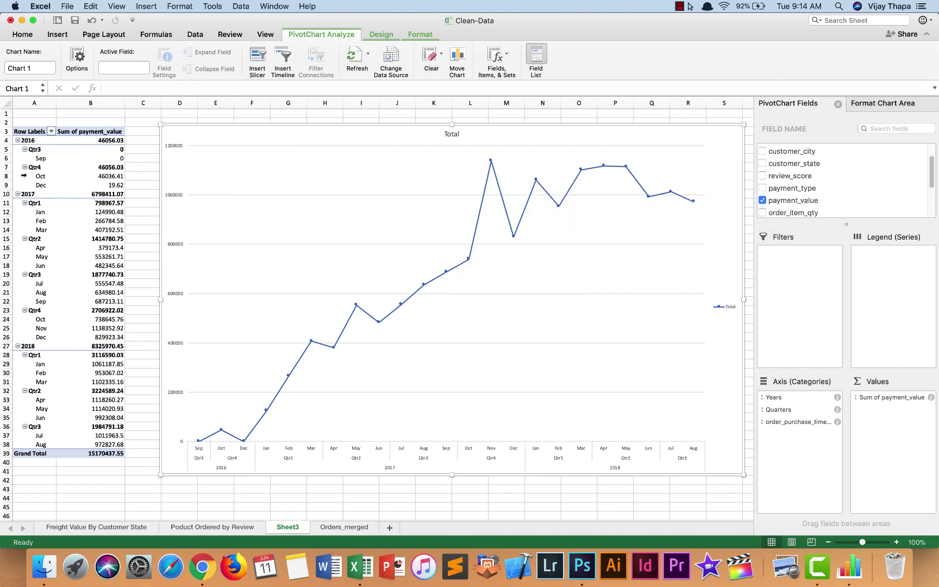
- Collapse the month detail under every quarter in the PivotTable to view the line chart by quarter
click(24, 149)
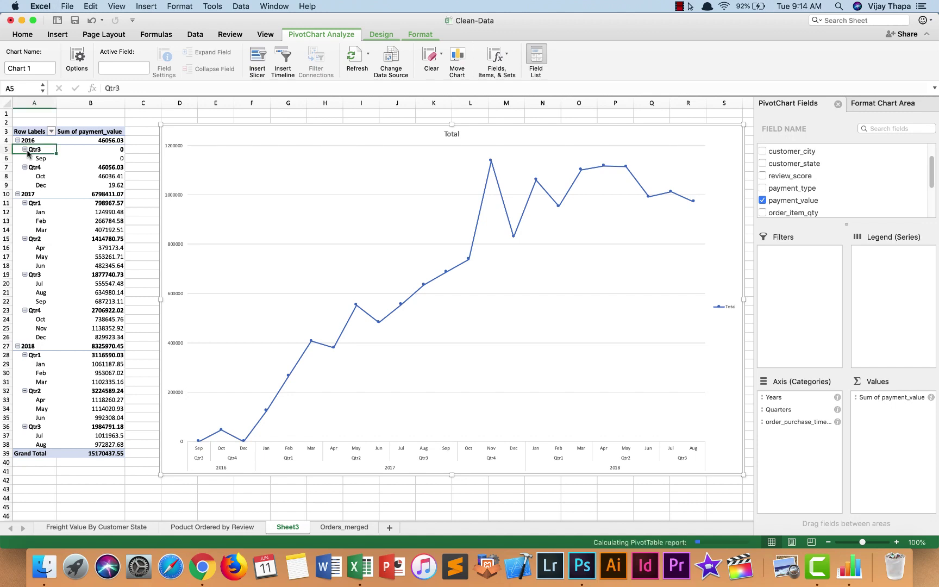
click(25, 158)
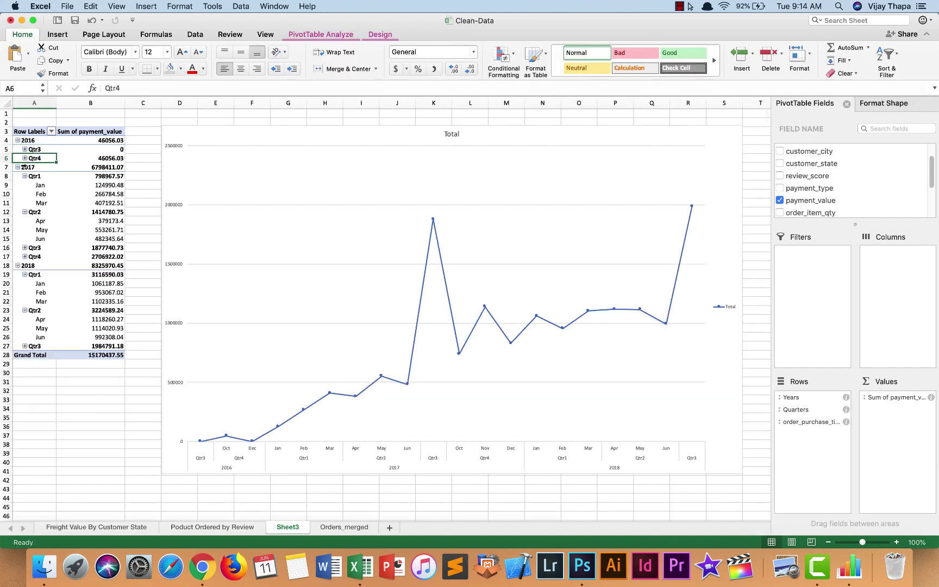
click(25, 176)
click(24, 185)
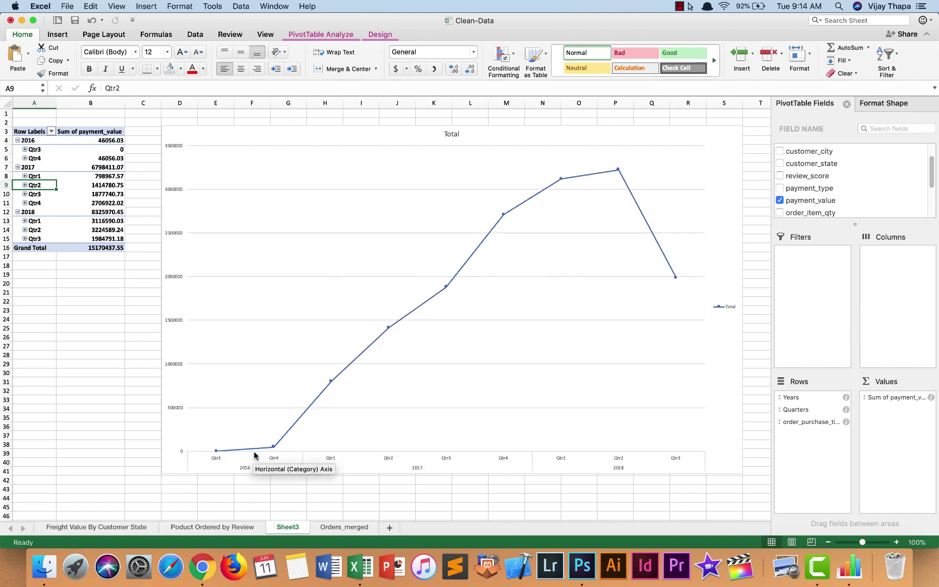
mouse_move(269, 447)
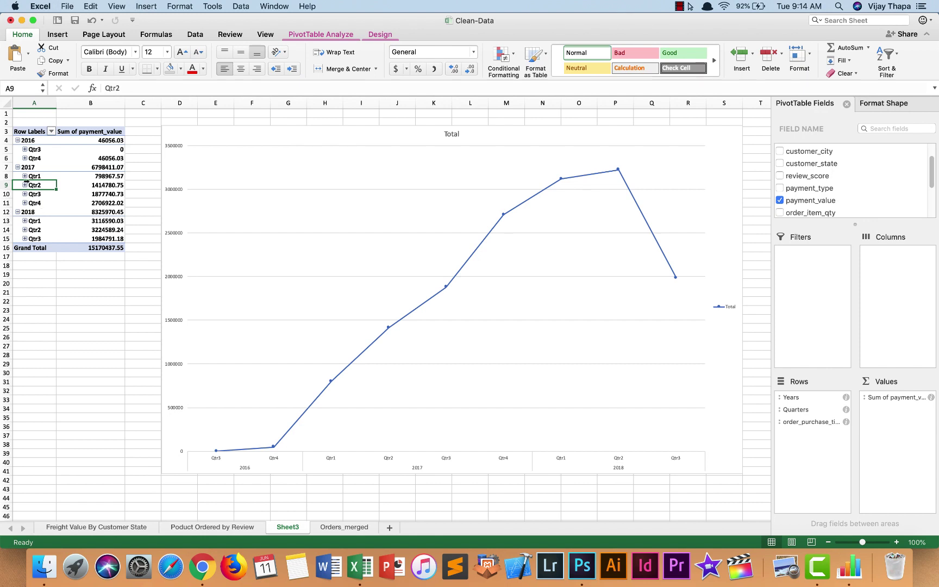
- Expand all quarters in the PivotTable back to months so the line chart plots monthly values
click(24, 176)
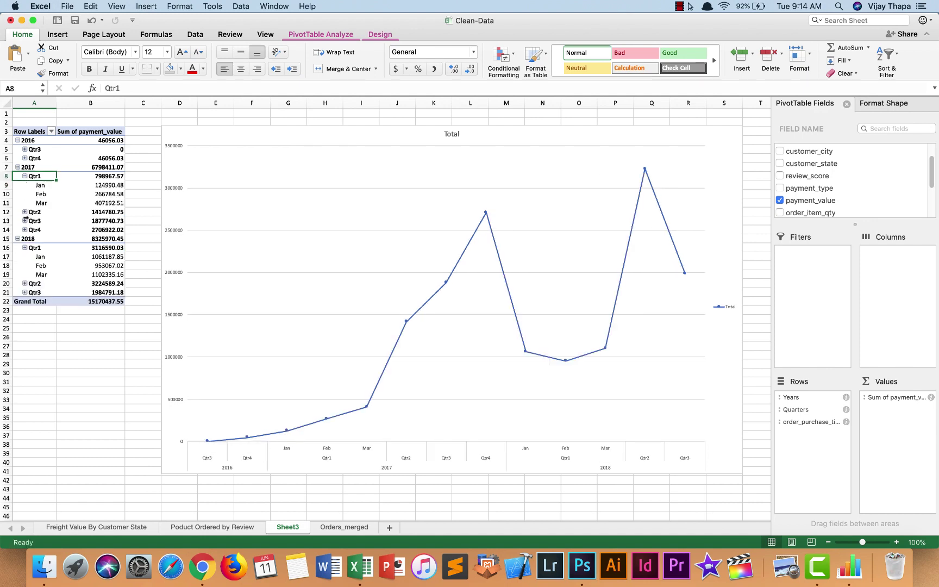
click(24, 213)
click(24, 249)
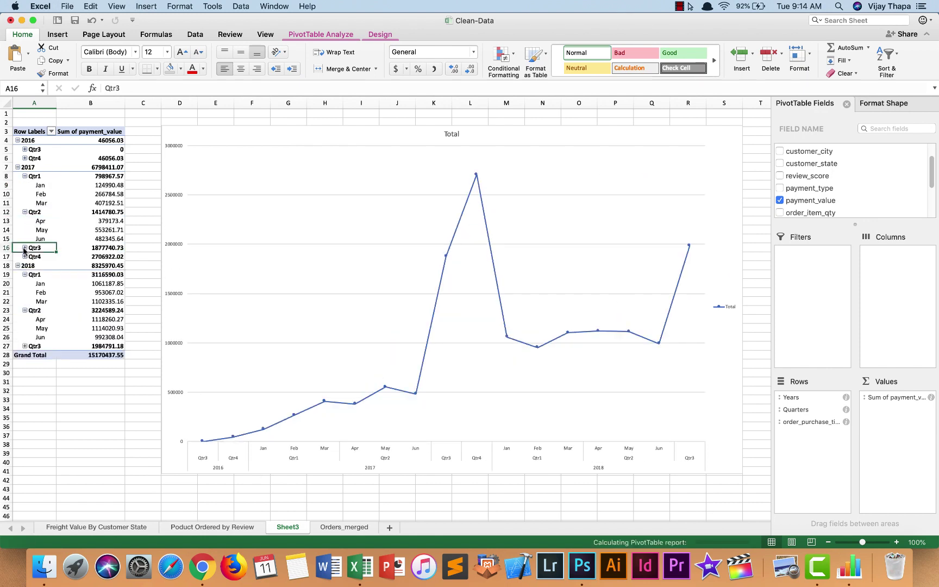
click(24, 292)
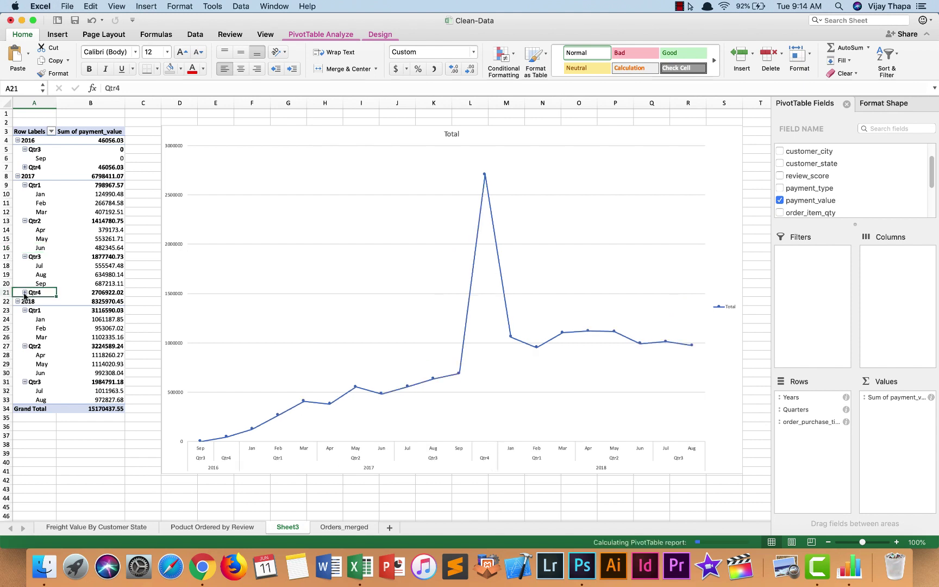
- Change the line chart's title to "Total Sales by Time (Year/Quarter)"
click(455, 135)
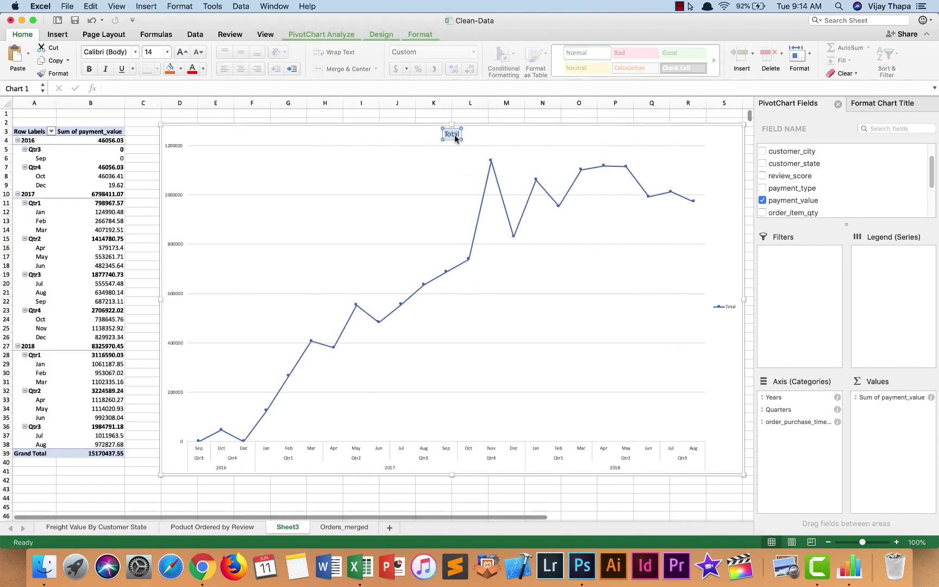
text(Sales)
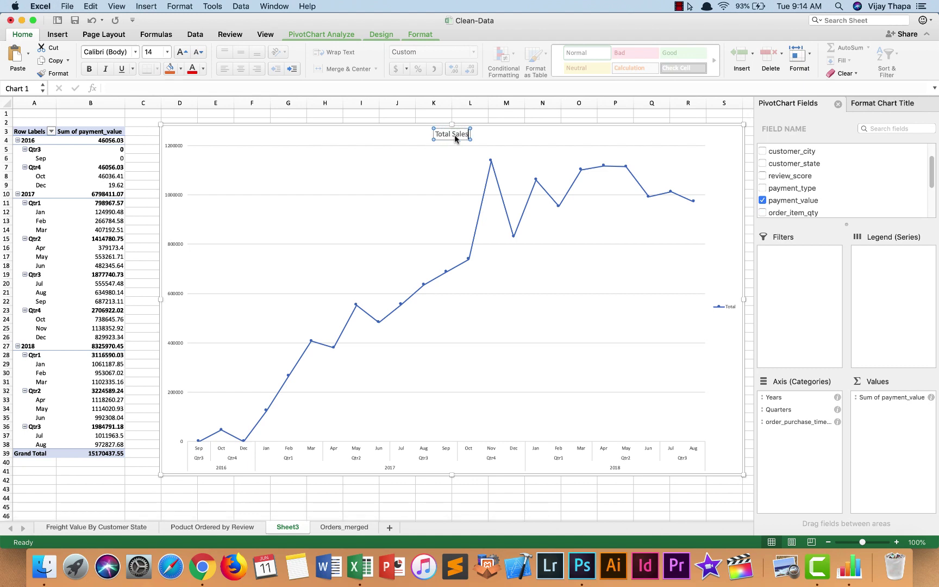
text( by)
text( Time)
text( ())
text(Year)
text(/Quarter)
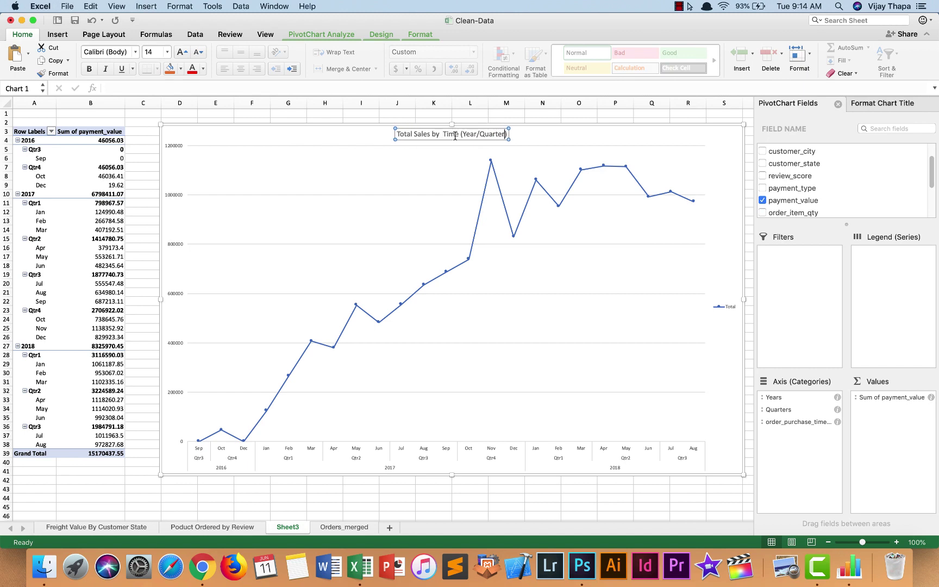
click(431, 487)
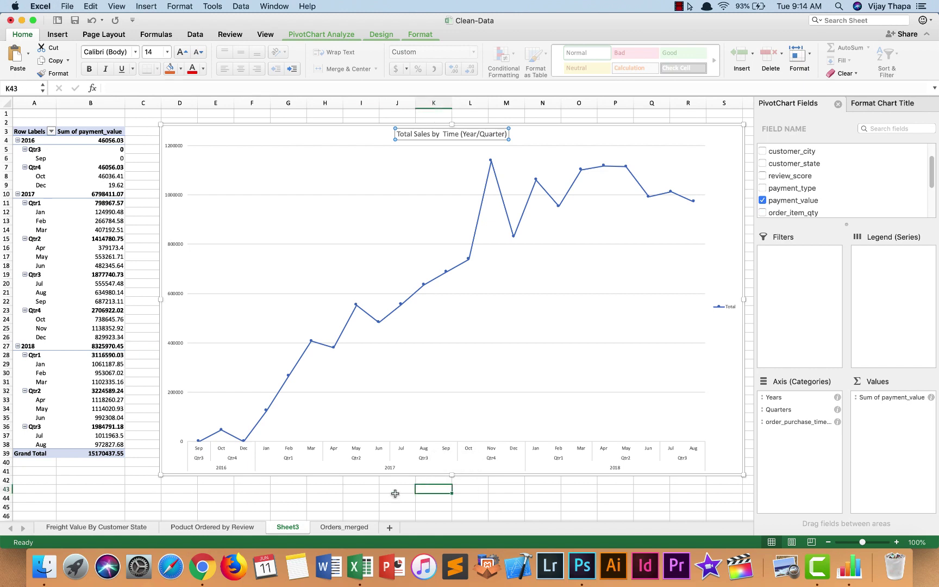
- Rename the Sheet3 worksheet as "Total Sales by Time"
click(294, 527)
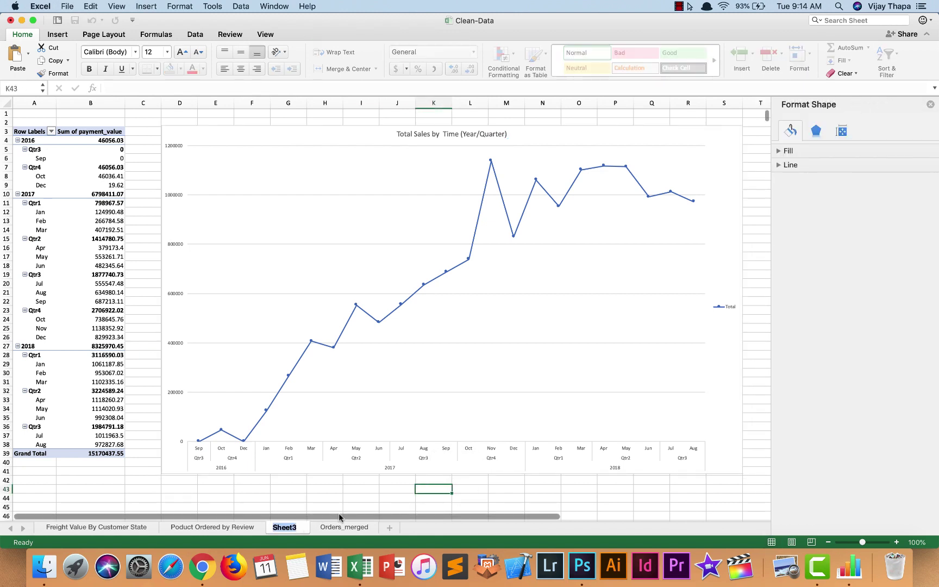
text(Total Sales by Time)
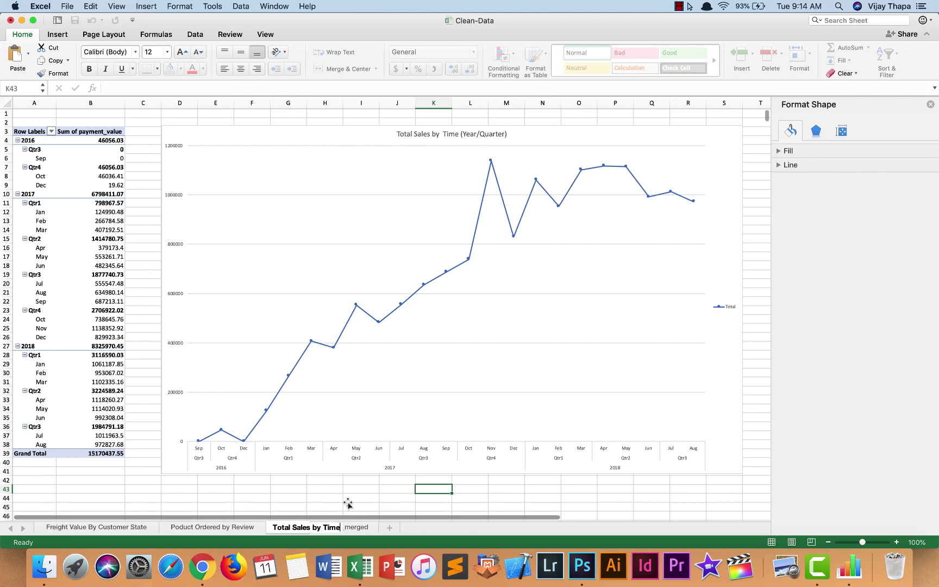
click(354, 499)
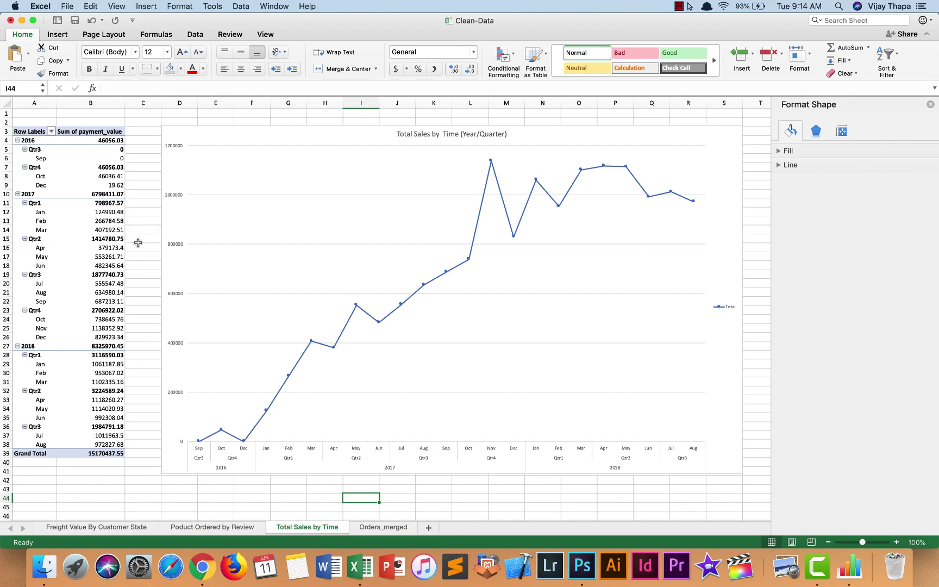
- Create a PivotTable from the Orders_merged data range on a new worksheet
click(387, 527)
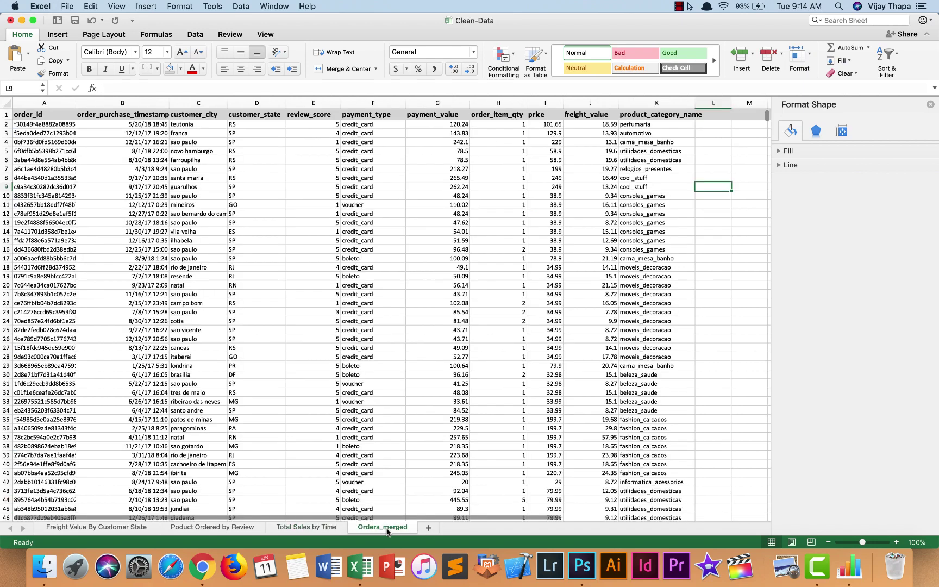
click(58, 35)
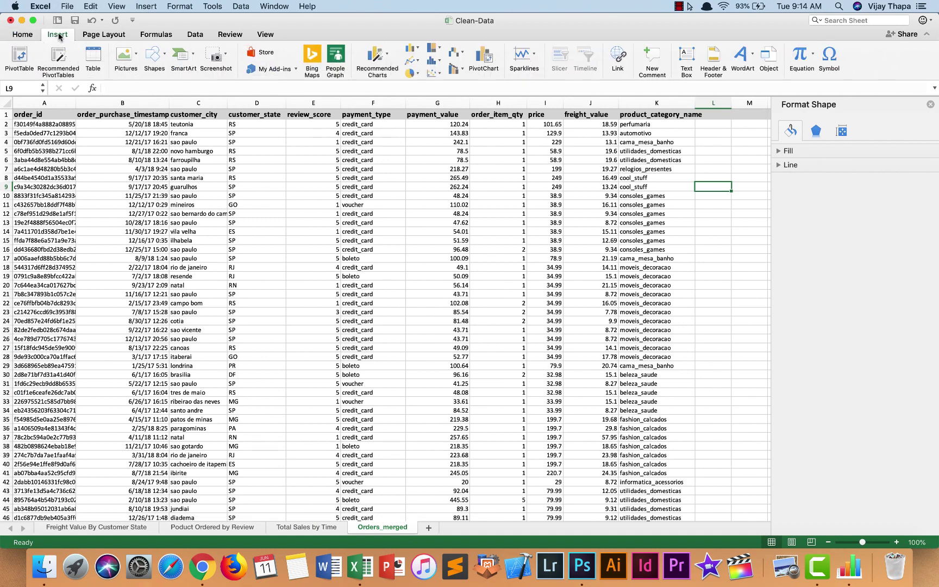
click(18, 57)
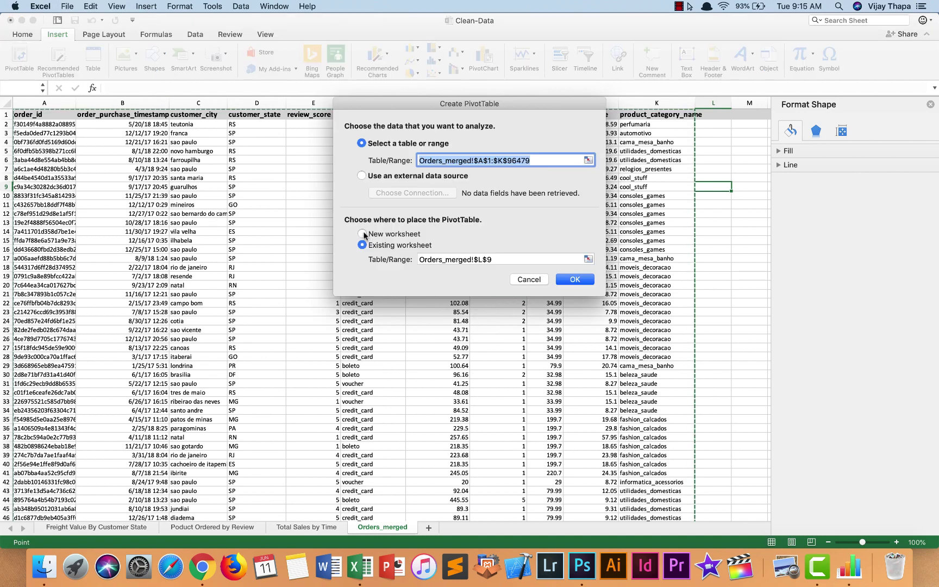
click(363, 234)
click(573, 279)
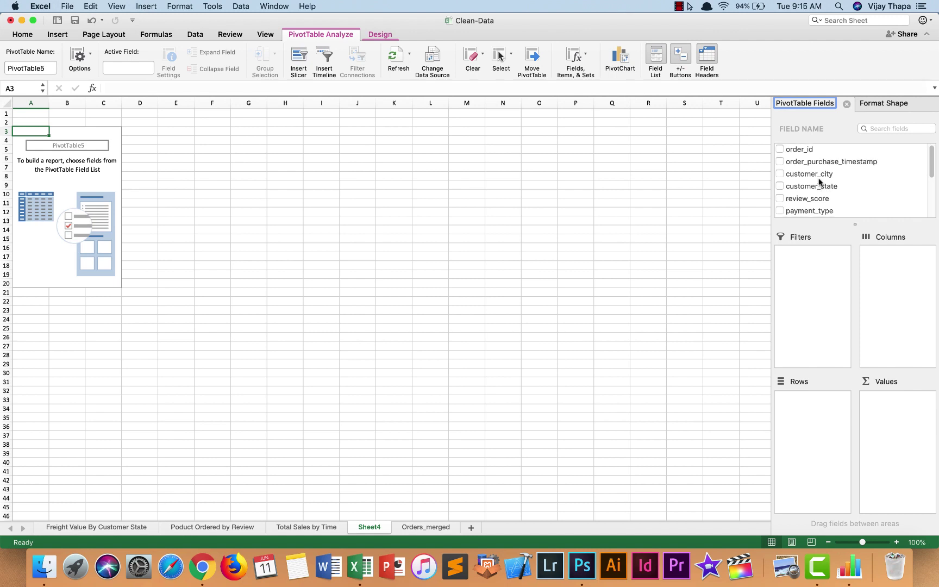
- Lay out the PivotTable with order_purchase_timestamp as rows, payment_type as columns and the count of payment_value as values
drag(795, 163, 817, 402)
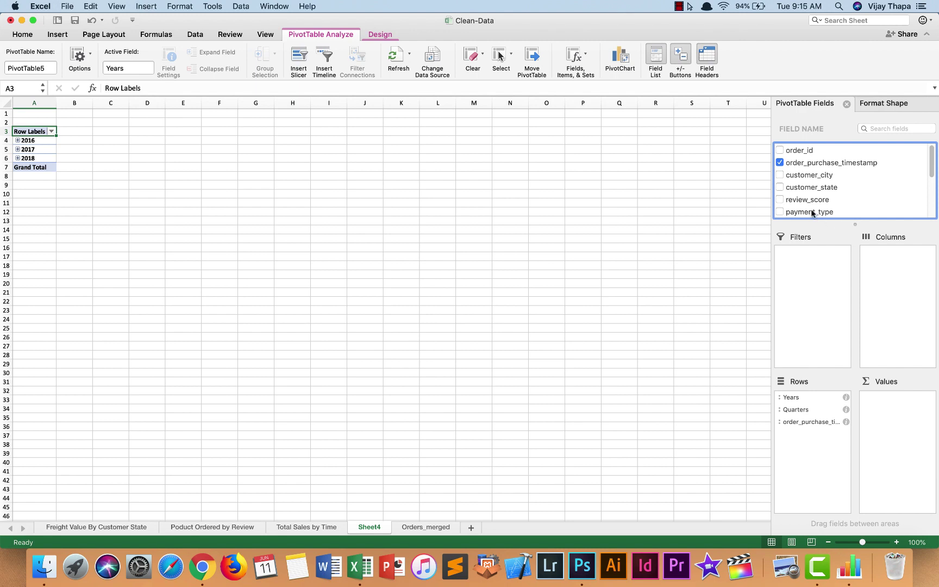
drag(812, 213, 820, 447)
scroll(837, 199, down, 5)
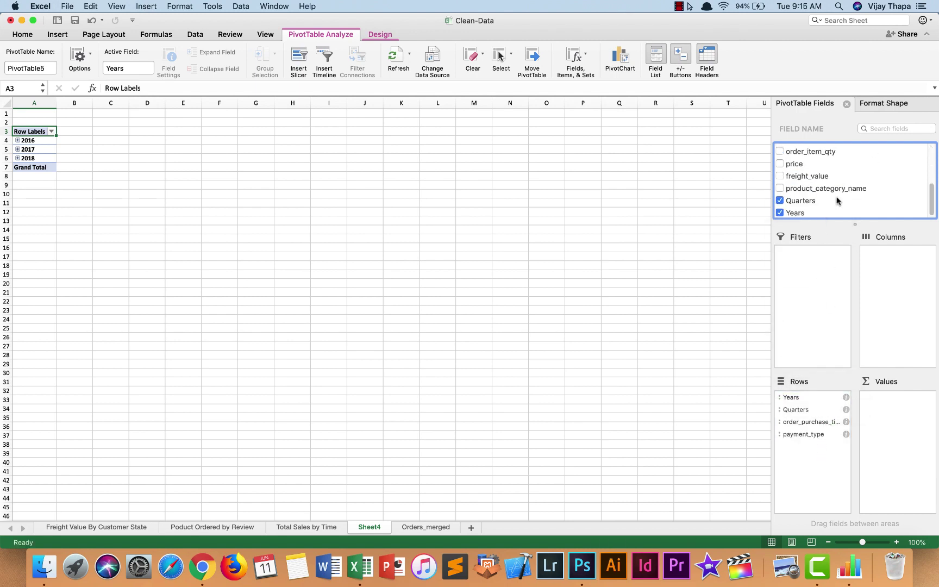
scroll(835, 200, up, 4)
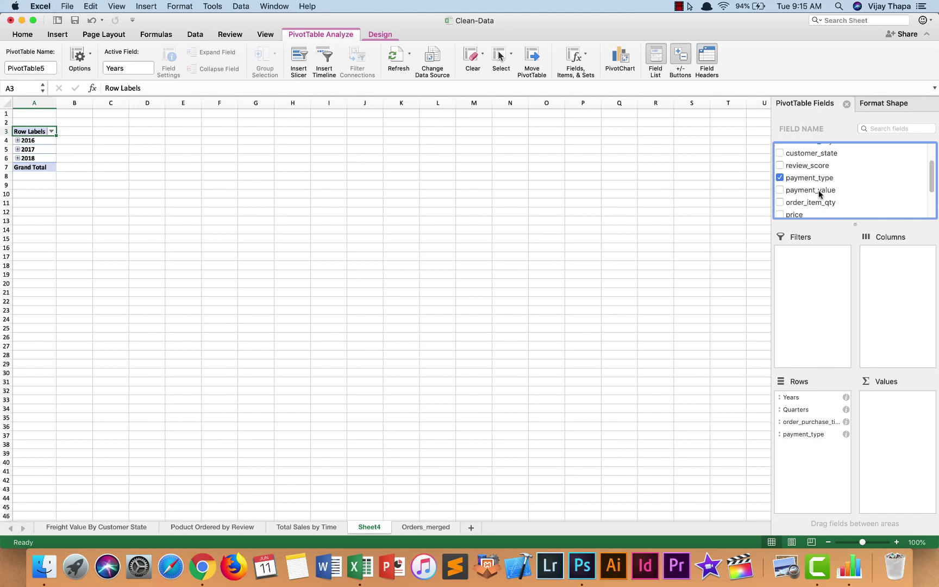
drag(819, 194, 900, 400)
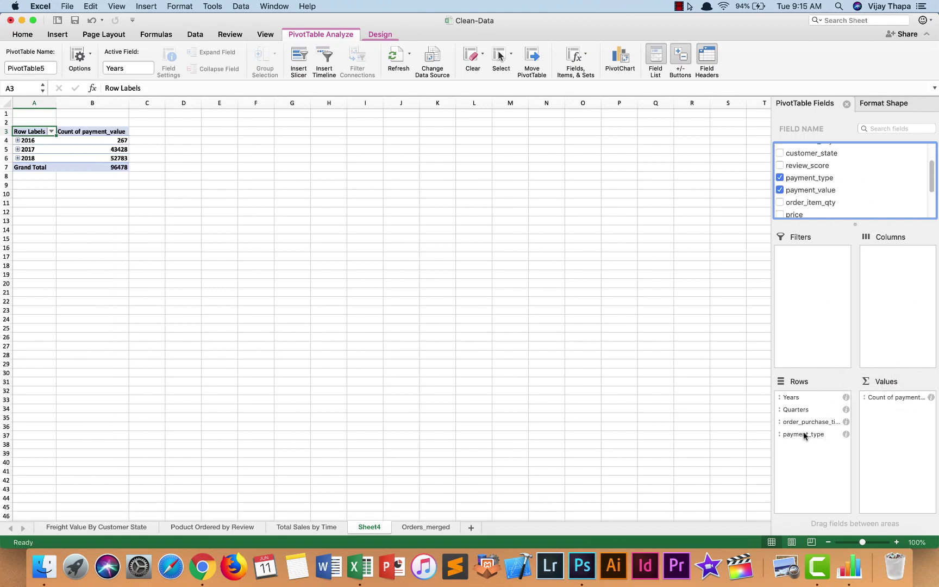
drag(804, 436, 899, 266)
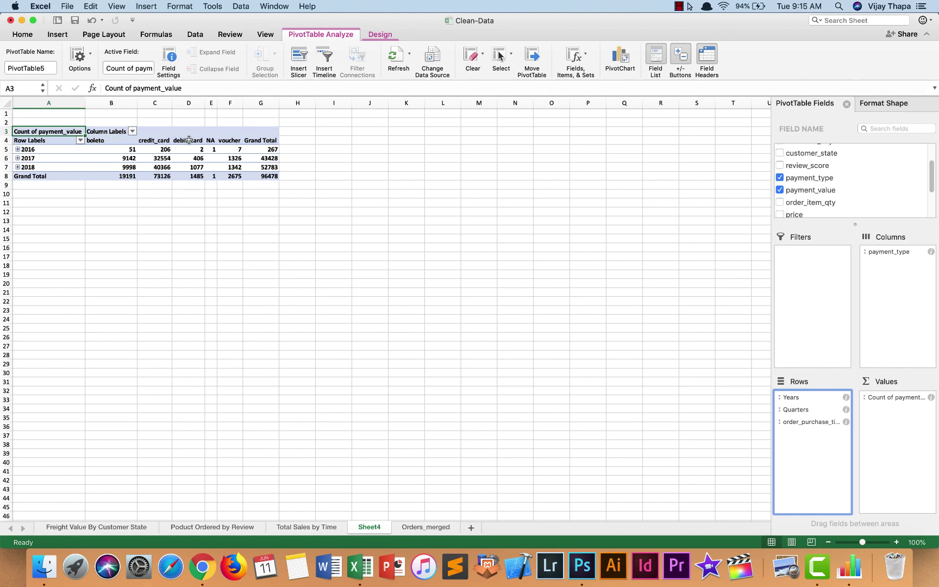
- Put payment_type back in the rows and expand 2016 and 2017 with their third quarters down to months
drag(895, 253, 817, 452)
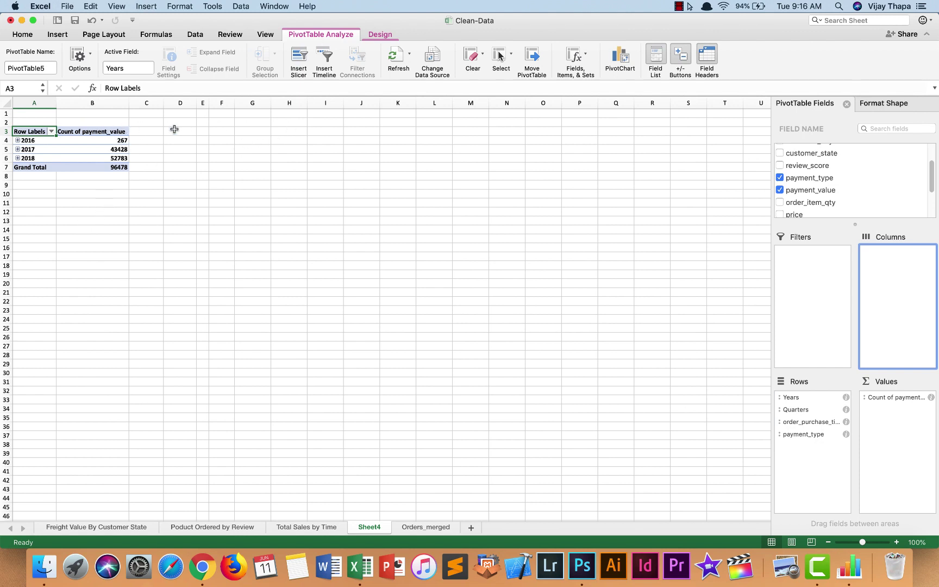
click(18, 140)
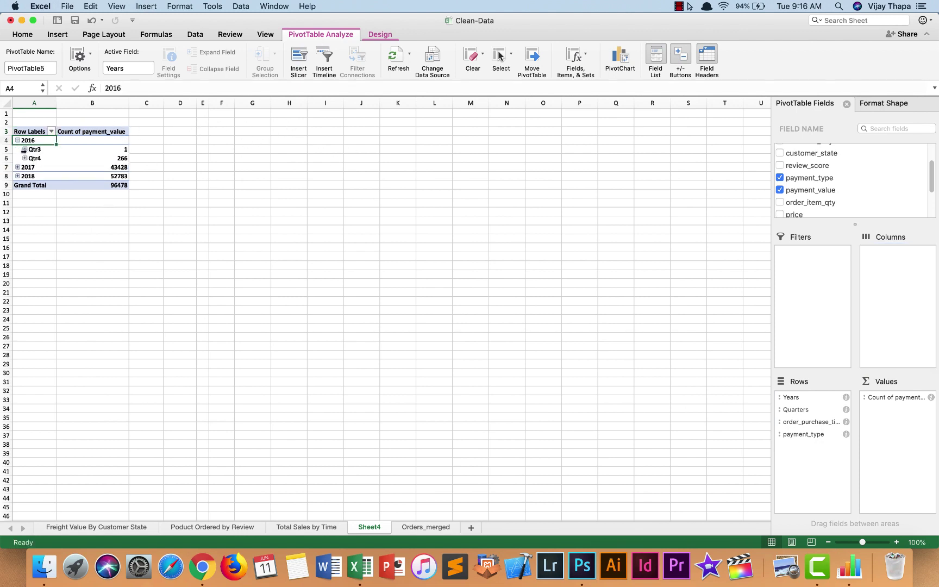
click(18, 167)
click(25, 150)
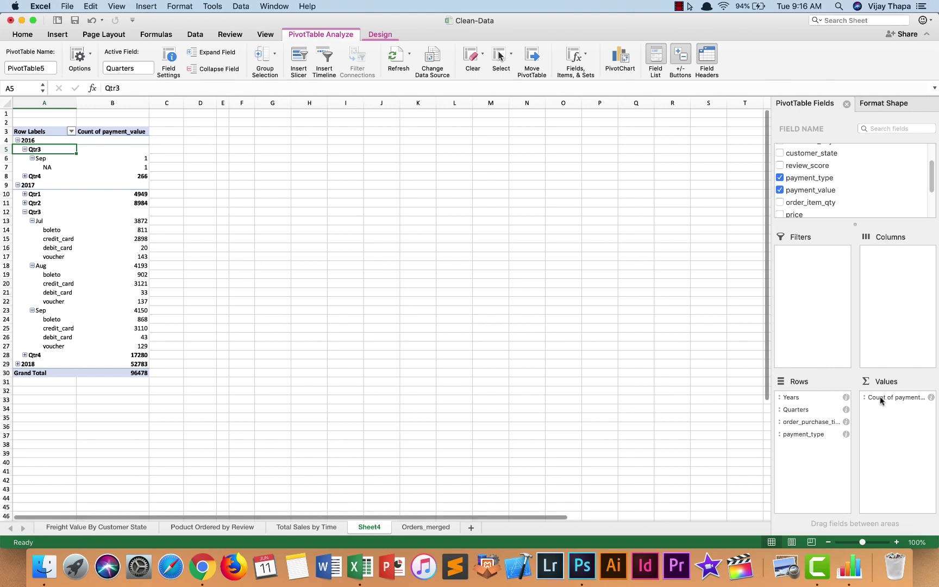
- Move payment_type to the columns and expand Qtr1 and Qtr2 of 2017 into months
drag(823, 434, 905, 266)
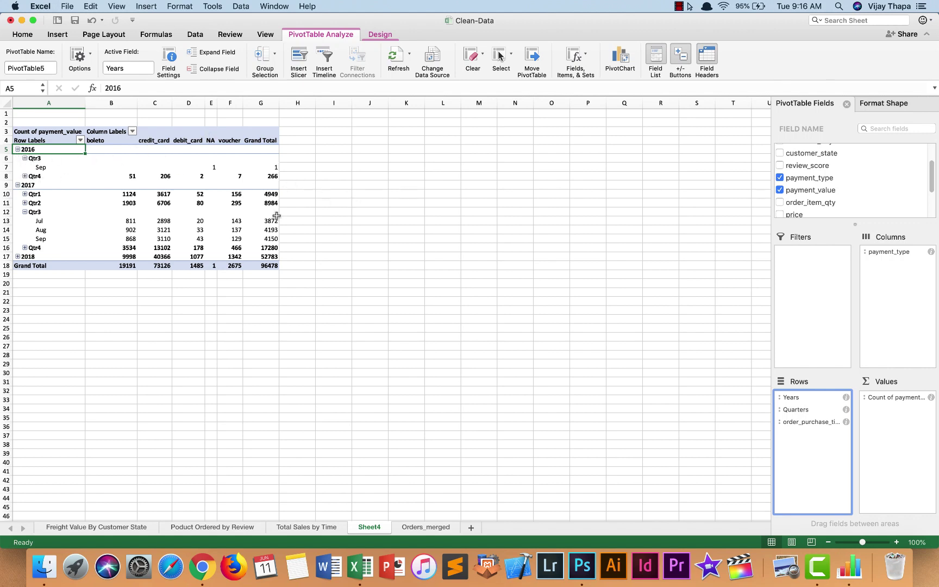
click(24, 203)
click(24, 194)
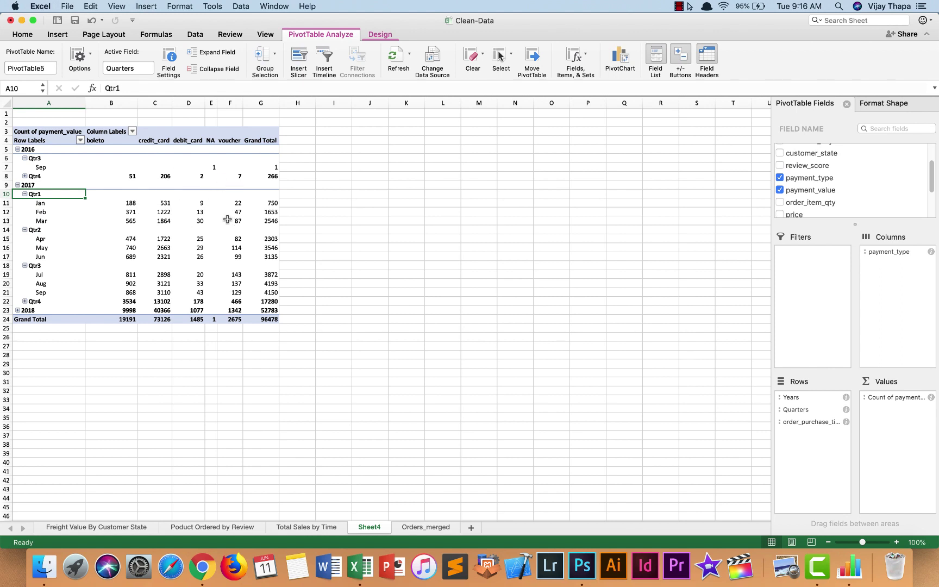
- Insert a PivotChart of the payment-type counts, place it beside the table and enlarge it to cover about H3 to X43
click(211, 204)
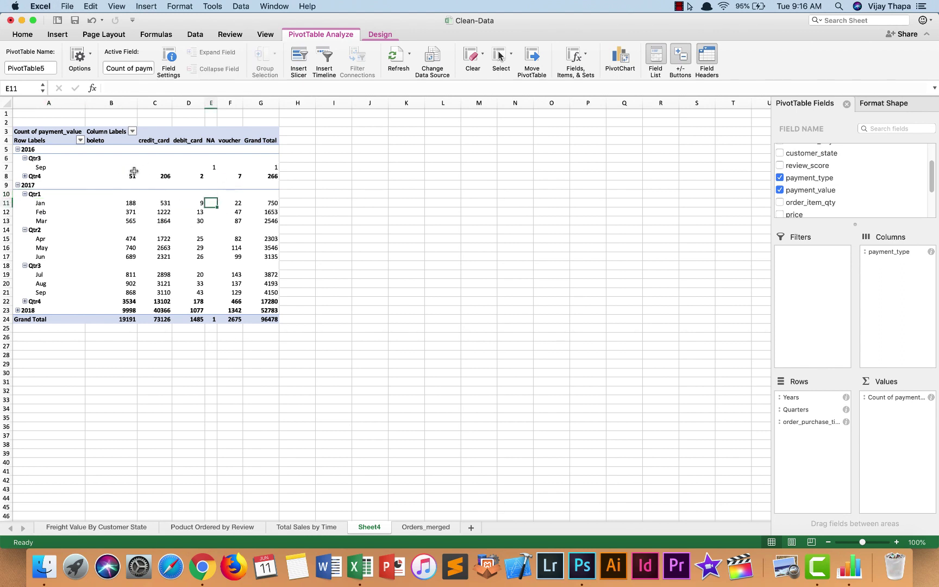
click(57, 35)
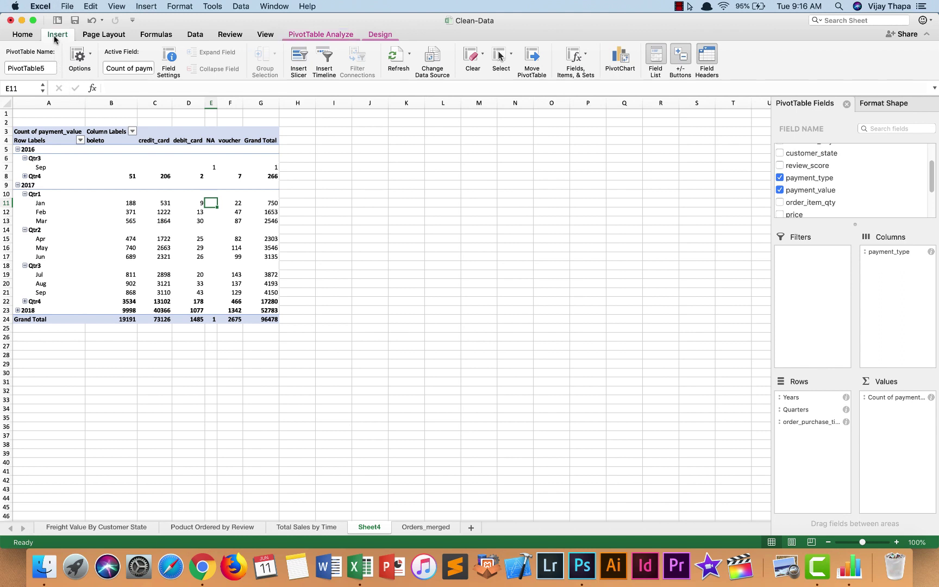
click(484, 55)
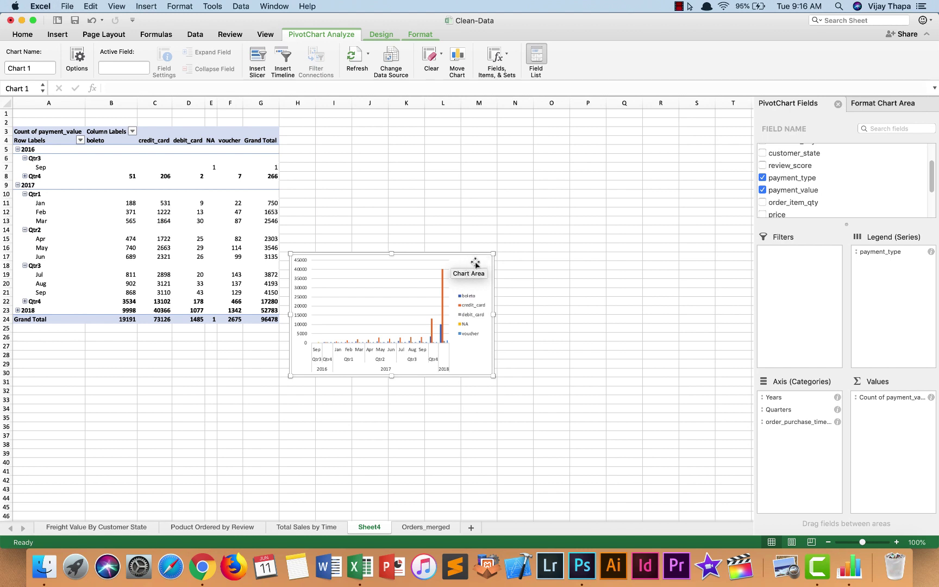
drag(476, 264, 464, 134)
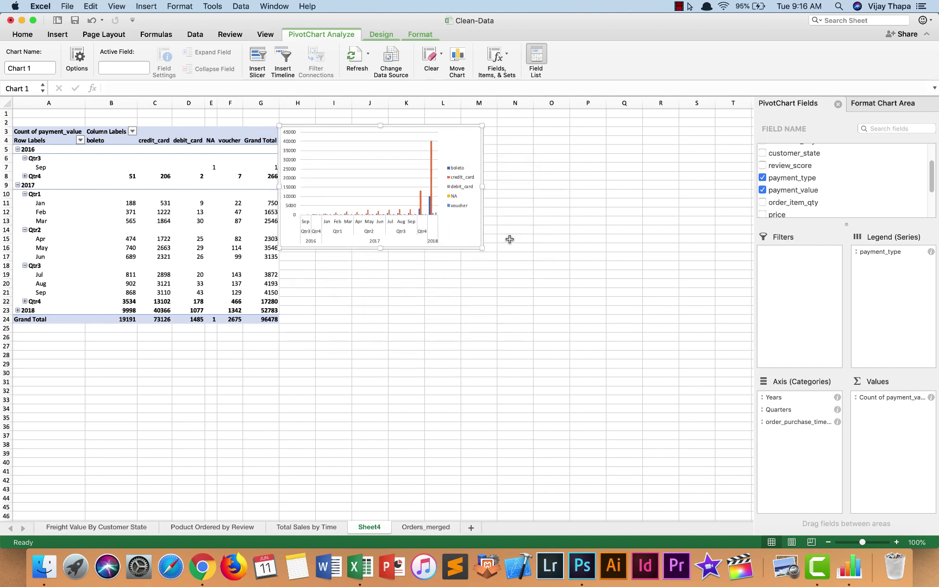
drag(482, 248, 821, 446)
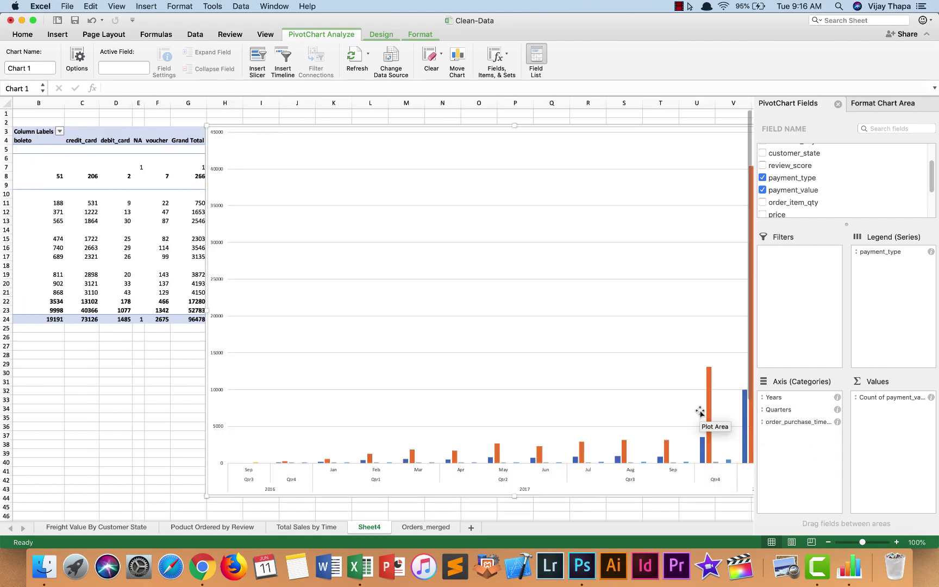
- Deselect the chart, hide the shape formatting options covering it, and inspect the 2018 bars by payment type
click(174, 411)
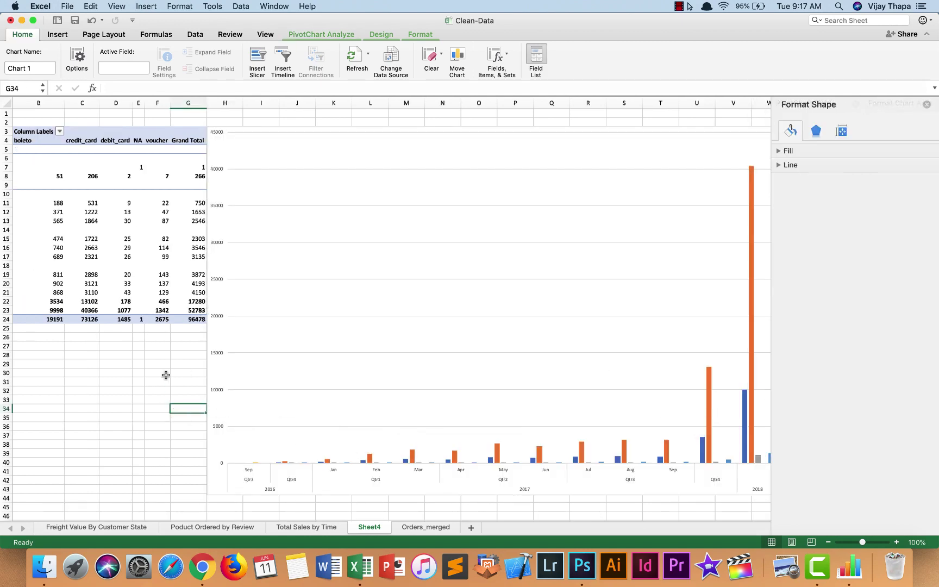
click(164, 373)
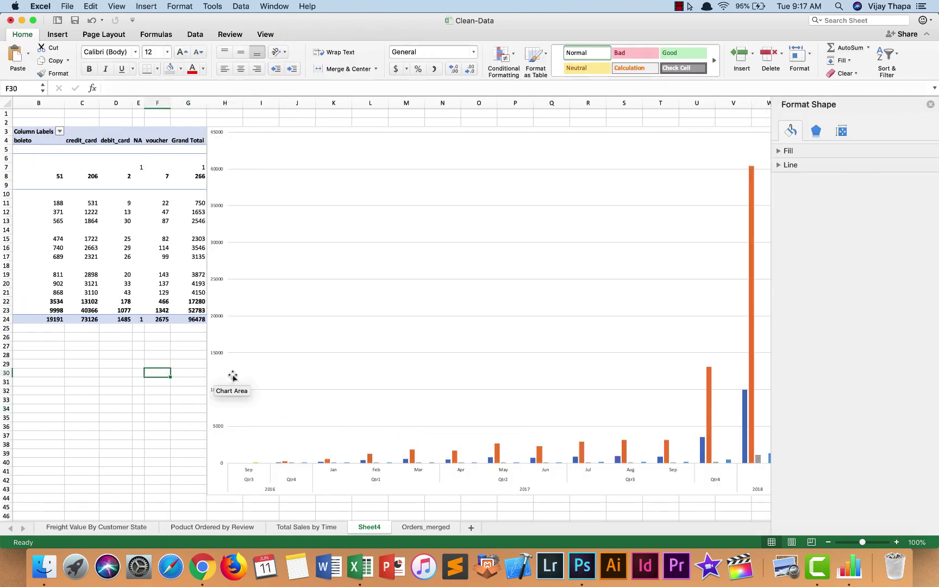
click(930, 104)
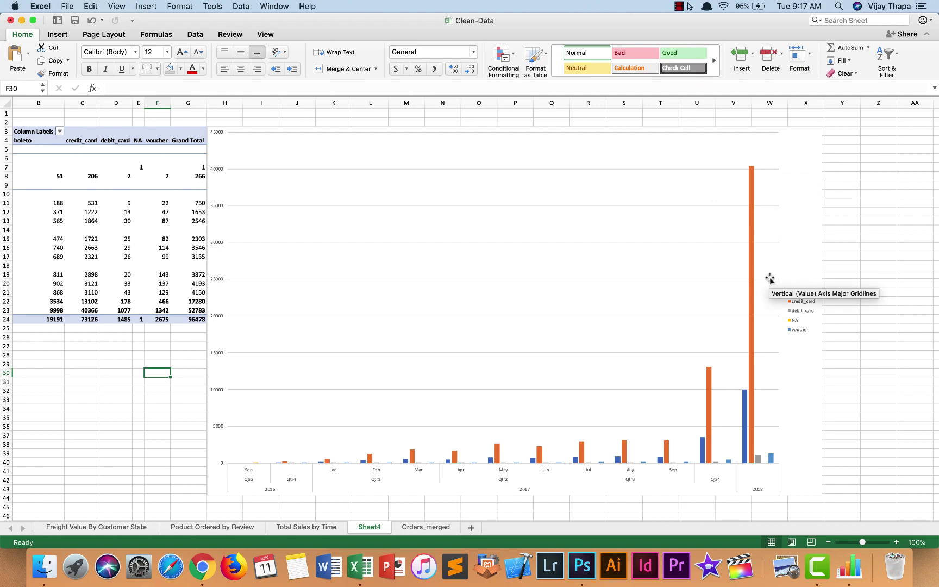
mouse_move(753, 265)
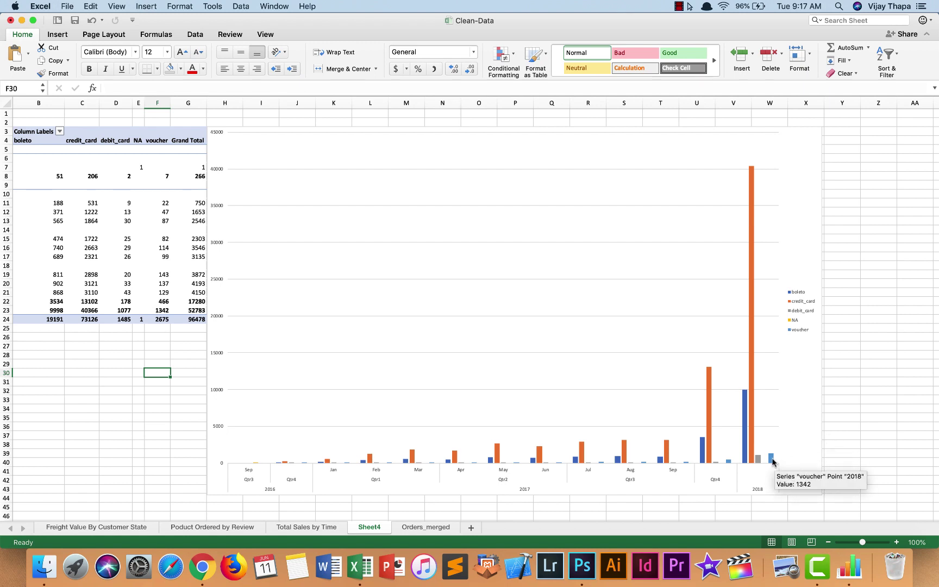
mouse_move(744, 426)
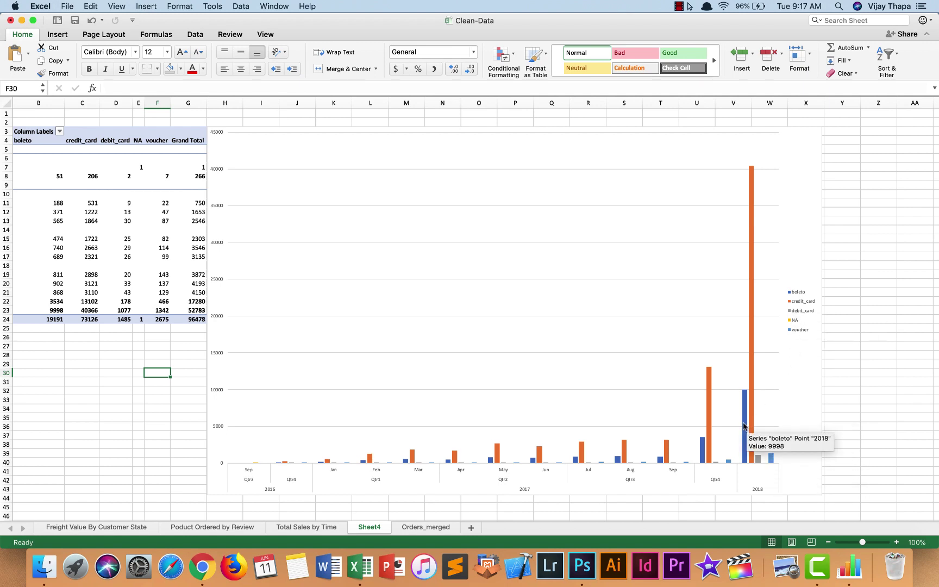